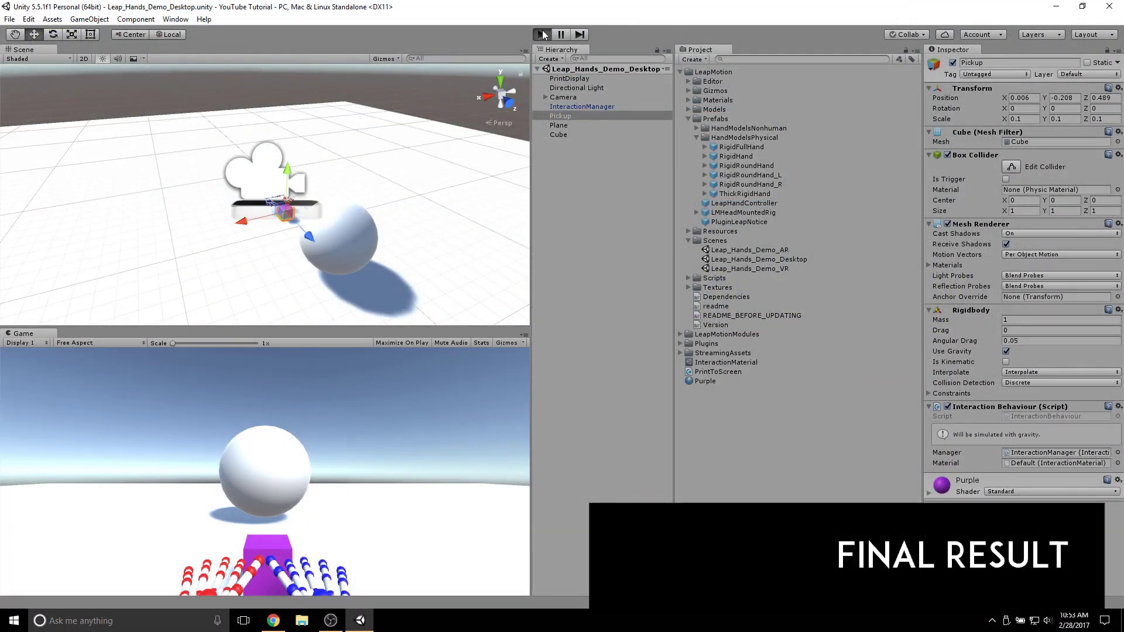
# Run the finished scene to show the brush hands grabbing the purple cube.
pyautogui.click(543, 35)
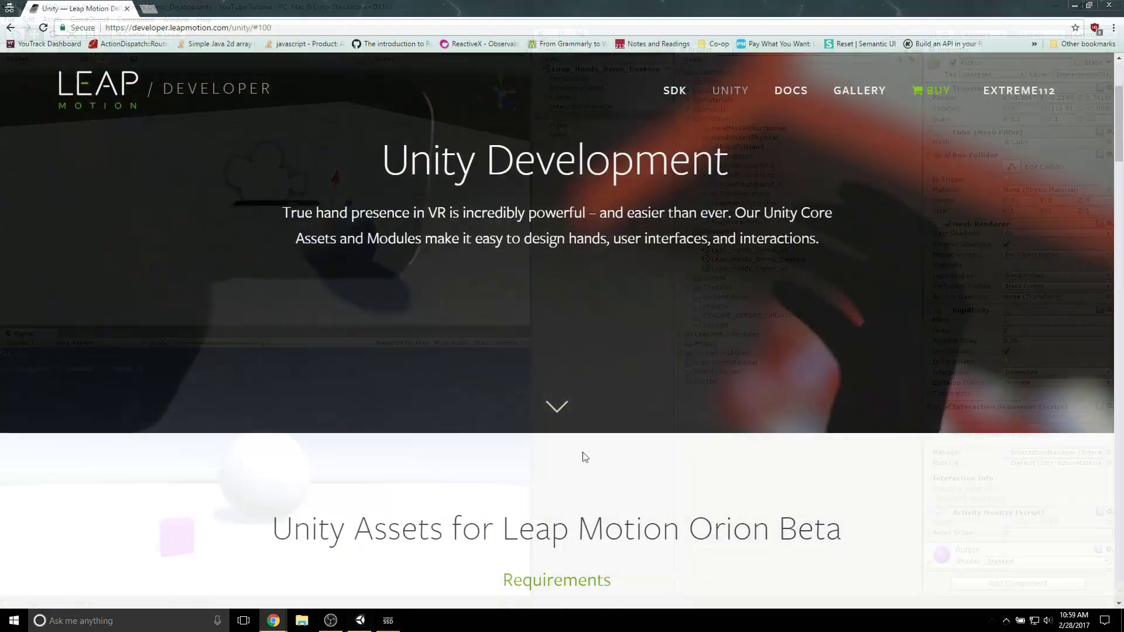
# Download the Leap Motion Interaction Engine module unitypackage from the Unity Modules section.
pyautogui.scroll(-13, 582, 452)
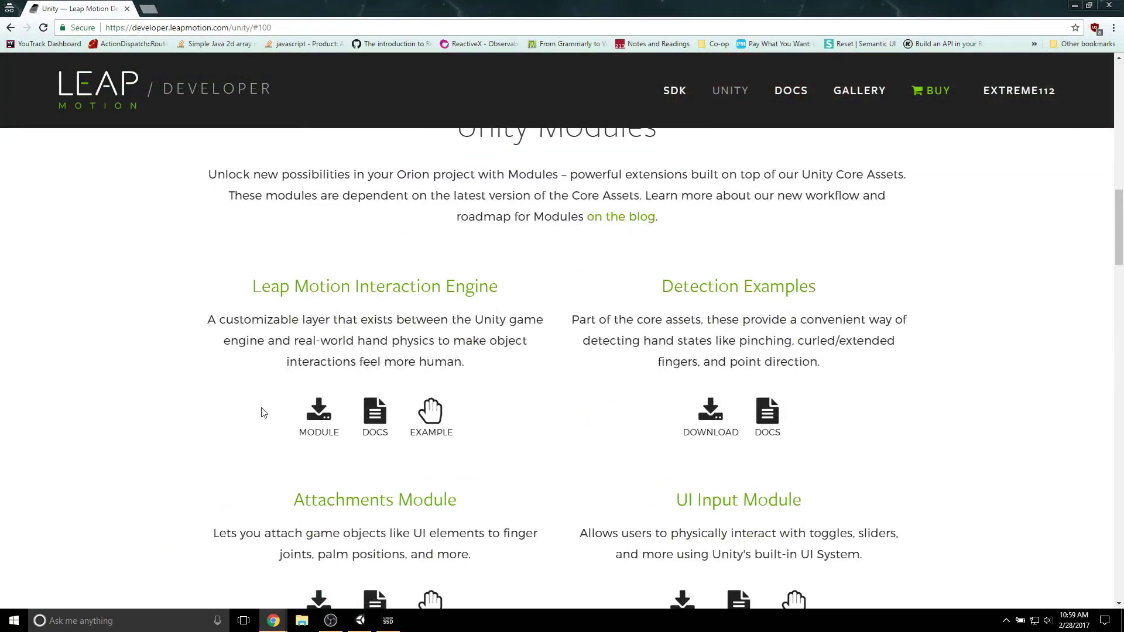
pyautogui.click(319, 436)
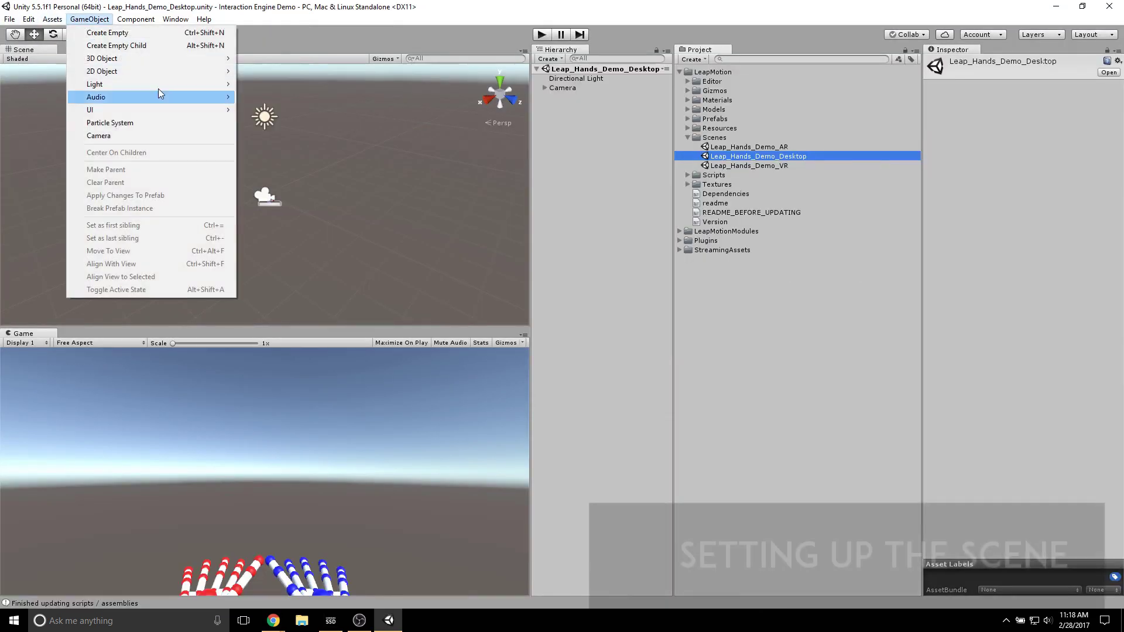
# Add a Plane and a Cube to the scene, sliding the cube along X.
pyautogui.moveTo(193, 58)
pyautogui.click(294, 111)
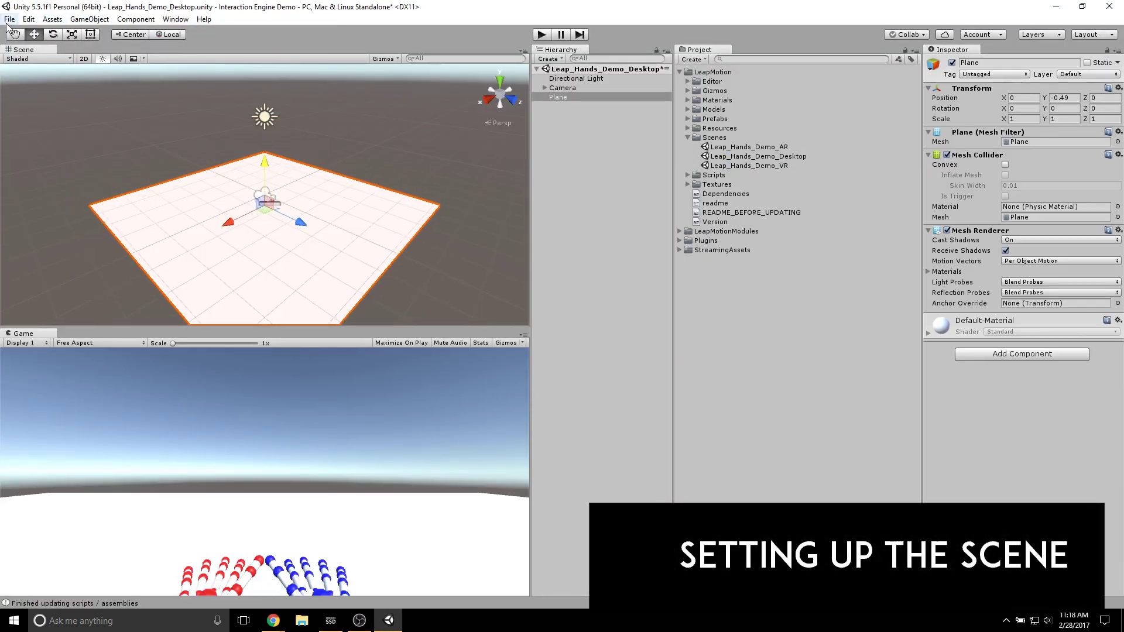
pyautogui.click(90, 19)
pyautogui.moveTo(114, 58)
pyautogui.click(299, 59)
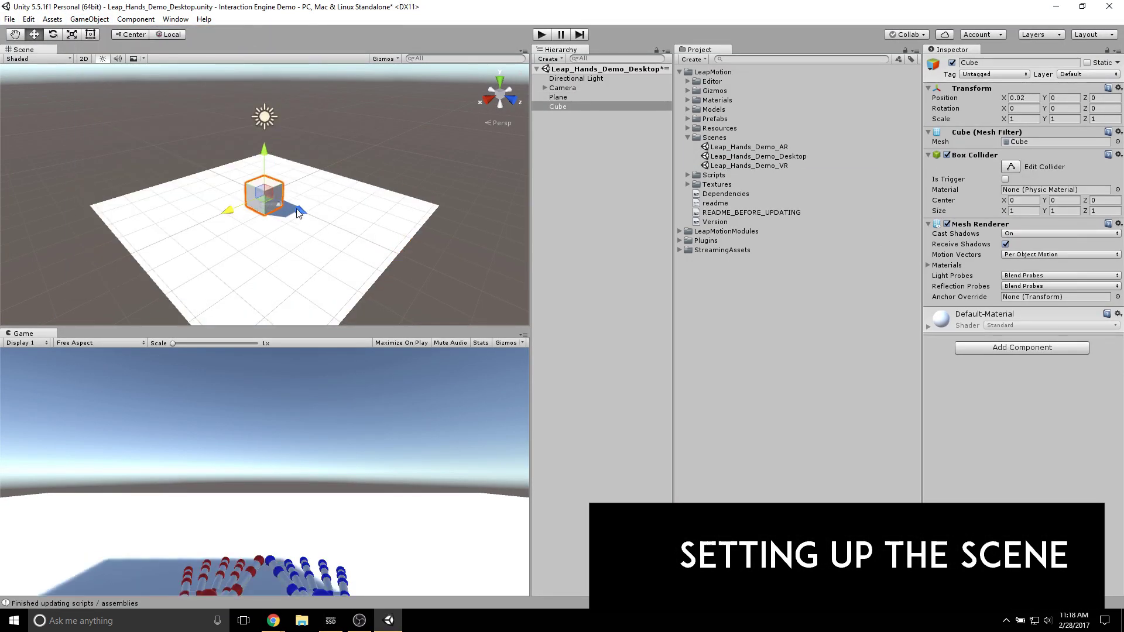
pyautogui.moveTo(241, 209); pyautogui.dragTo(328, 224)
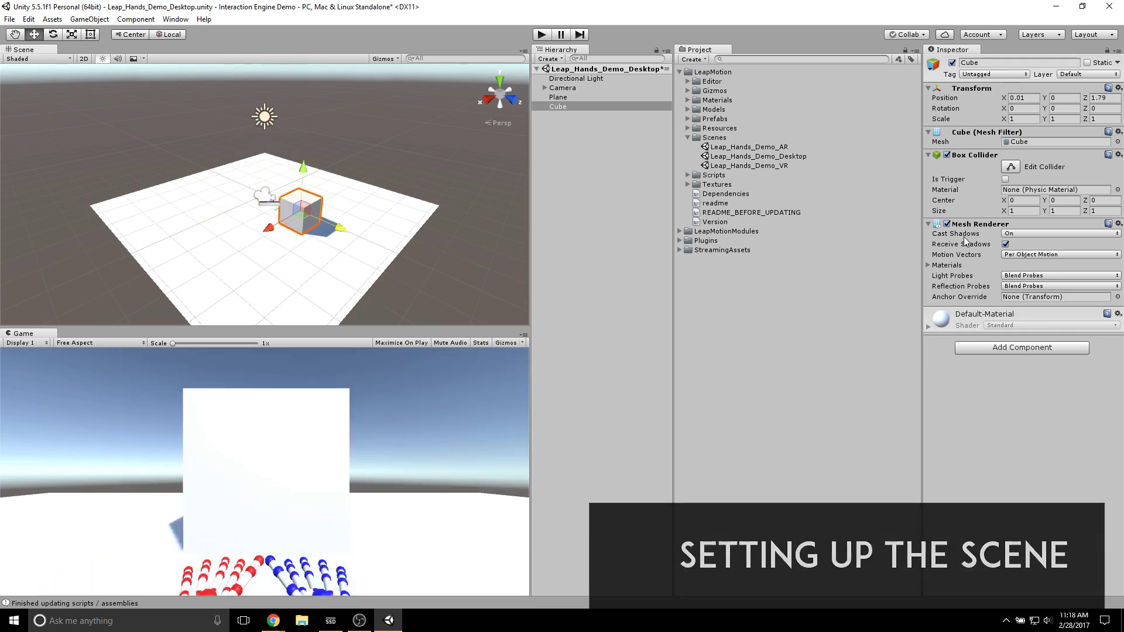
# Scale the cube to 0.02, 0.02, 0.025 and move it back toward the origin.
pyautogui.click(1027, 118)
pyautogui.write('0.02')
pyautogui.press('Tab')
pyautogui.write('0.02')
pyautogui.press('Tab')
pyautogui.write('0.025')
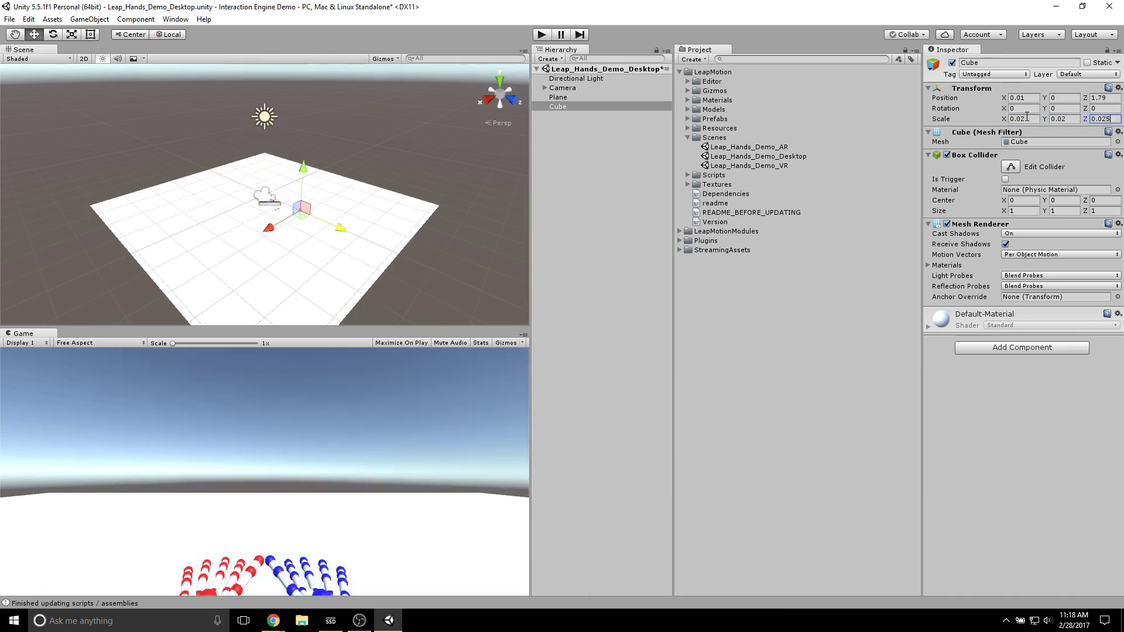
pyautogui.moveTo(354, 236); pyautogui.dragTo(316, 231)
# Create a material named Purple with a magenta Albedo and apply it to the Cube.
pyautogui.rightClick(752, 328)
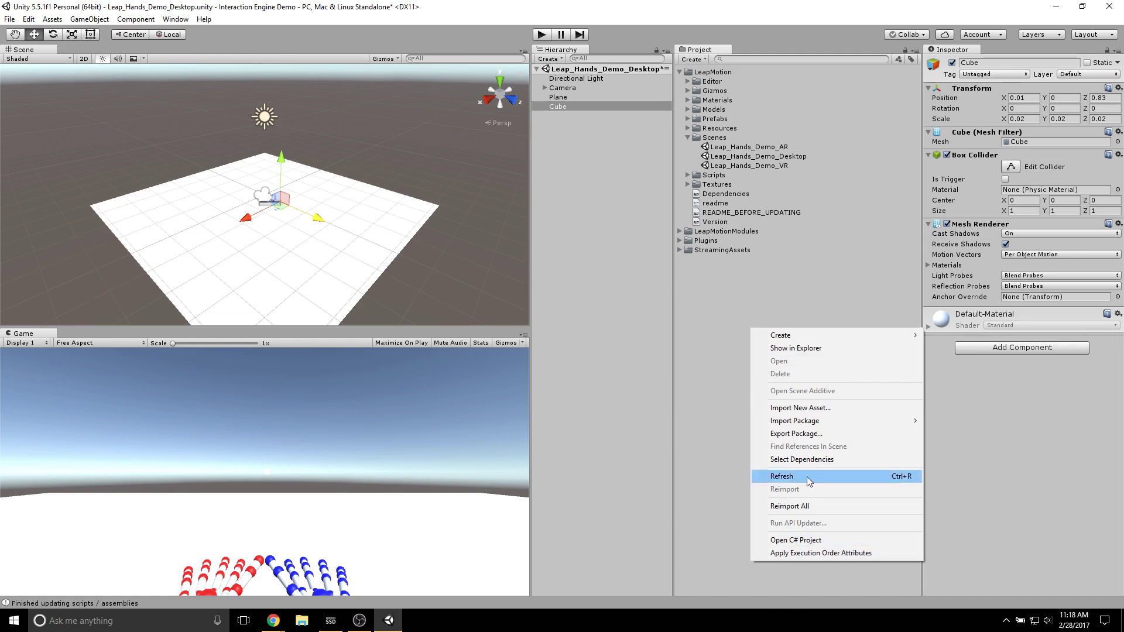
pyautogui.moveTo(779, 332)
pyautogui.click(966, 135)
pyautogui.write('Purple')
pyautogui.press('Return')
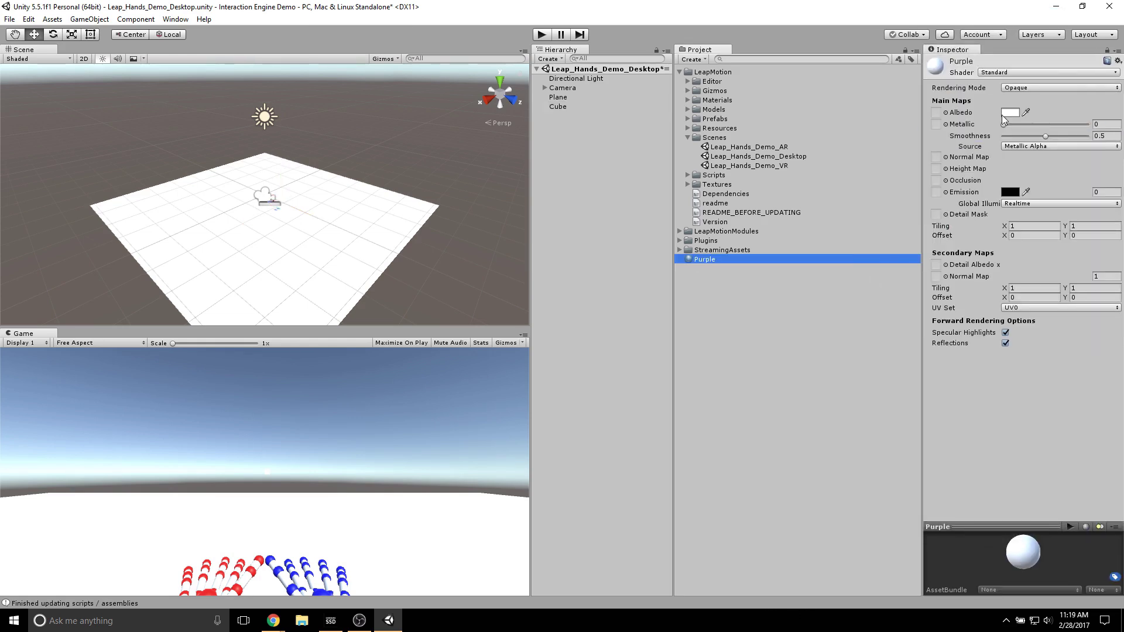
pyautogui.click(1010, 113)
pyautogui.moveTo(375, 252); pyautogui.dragTo(386, 234)
pyautogui.click(446, 163)
pyautogui.moveTo(703, 260); pyautogui.dragTo(566, 111)
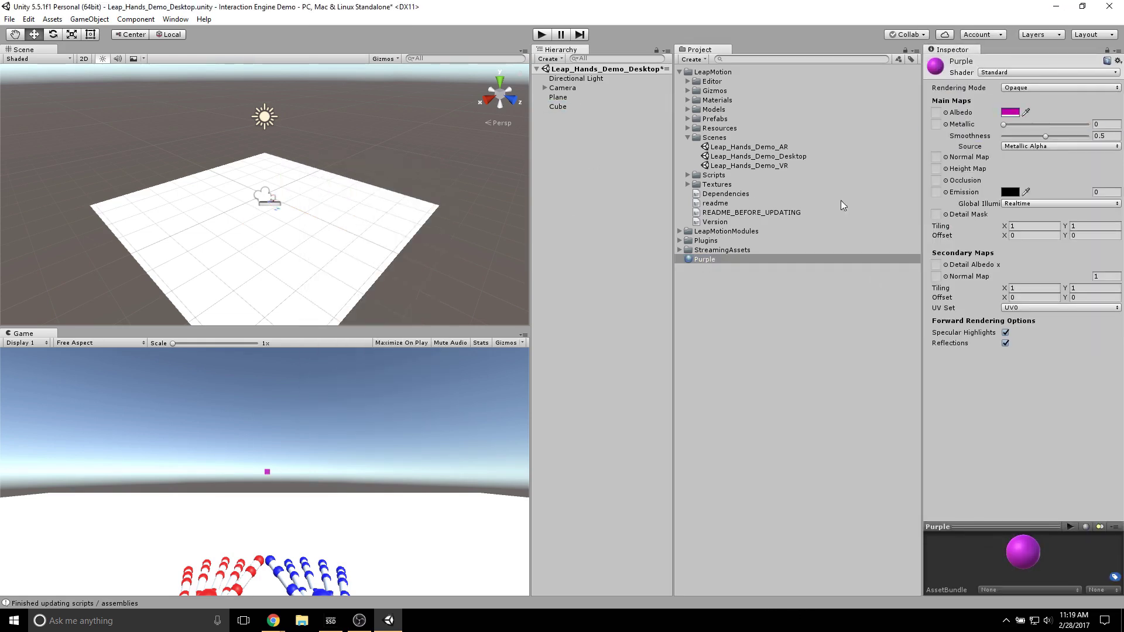
# Rescale the cube to 0.2, set its Y position to -0.3, and move it closer along Z.
pyautogui.click(558, 107)
pyautogui.click(1032, 119)
pyautogui.write('0.2')
pyautogui.press('Tab')
pyautogui.write('0.2')
pyautogui.press('Tab')
pyautogui.write('0.2')
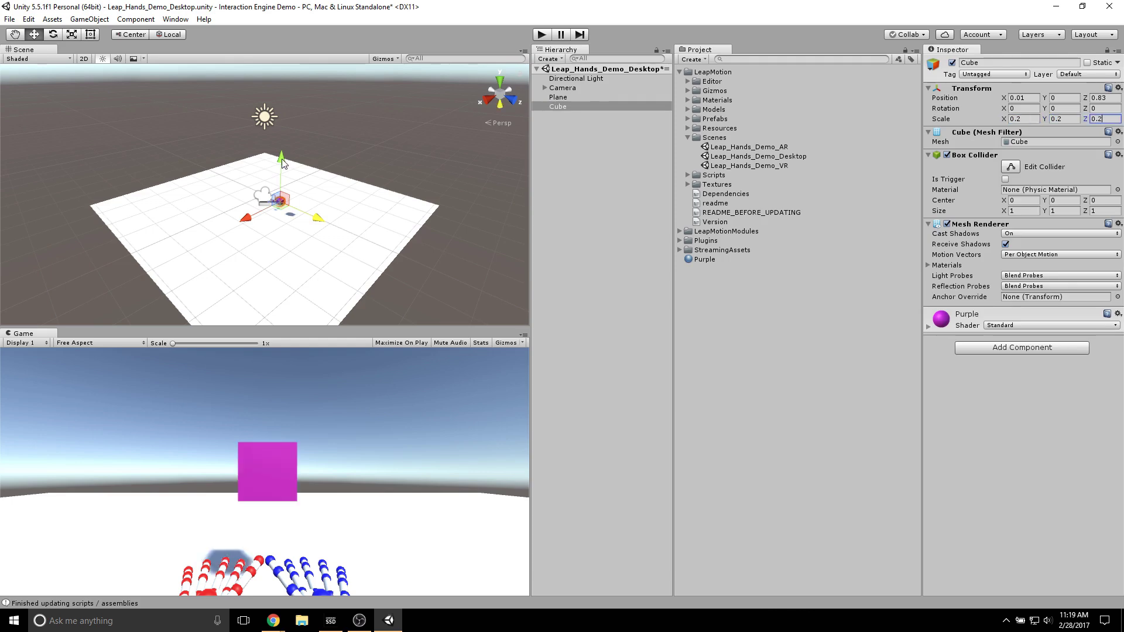
pyautogui.click(1064, 98)
pyautogui.write('-0.3')
pyautogui.scroll(8, 353, 275)
pyautogui.moveTo(354, 280); pyautogui.dragTo(321, 269)
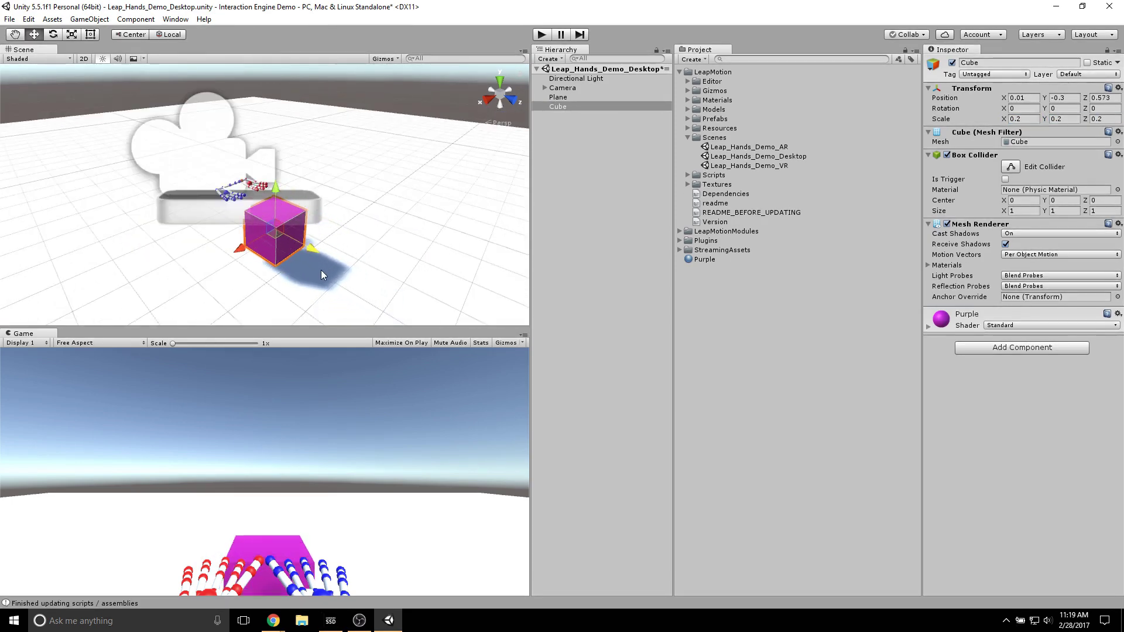
# Adjust the cube's scale to 0.1, then settle on 0.15 for all three axes.
pyautogui.click(1031, 119)
pyautogui.write('0.1')
pyautogui.press('Tab')
pyautogui.write('0.1')
pyautogui.press('Tab')
pyautogui.write('0.1')
pyautogui.click(1031, 119)
pyautogui.write('0.15')
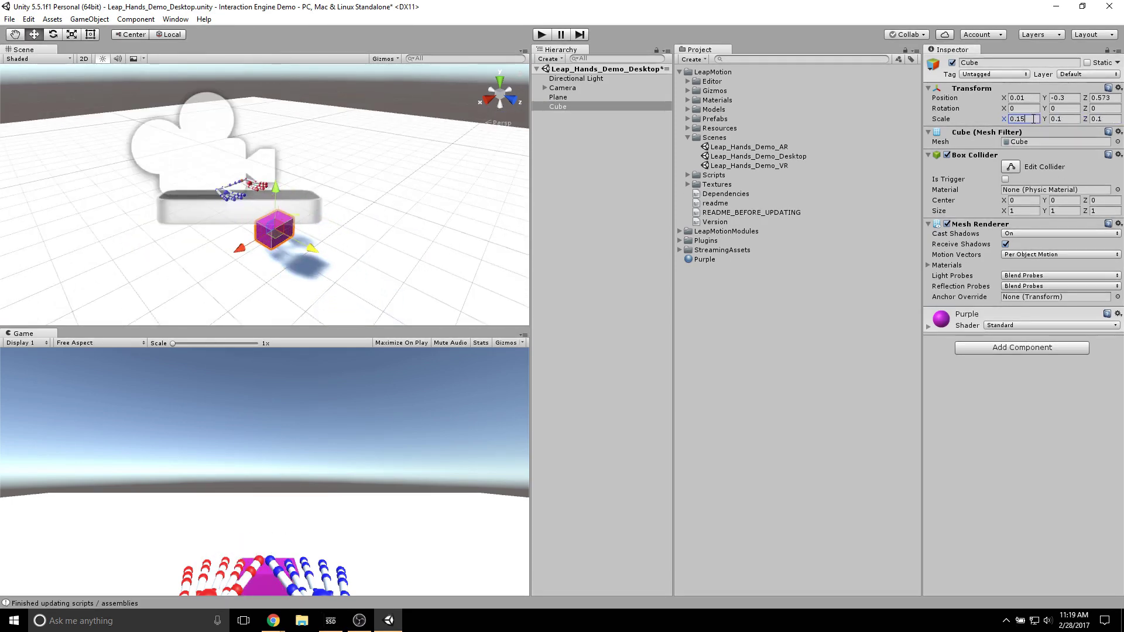
pyautogui.press('Tab')
pyautogui.write('0.15')
pyautogui.press('Tab')
pyautogui.write('0.15')
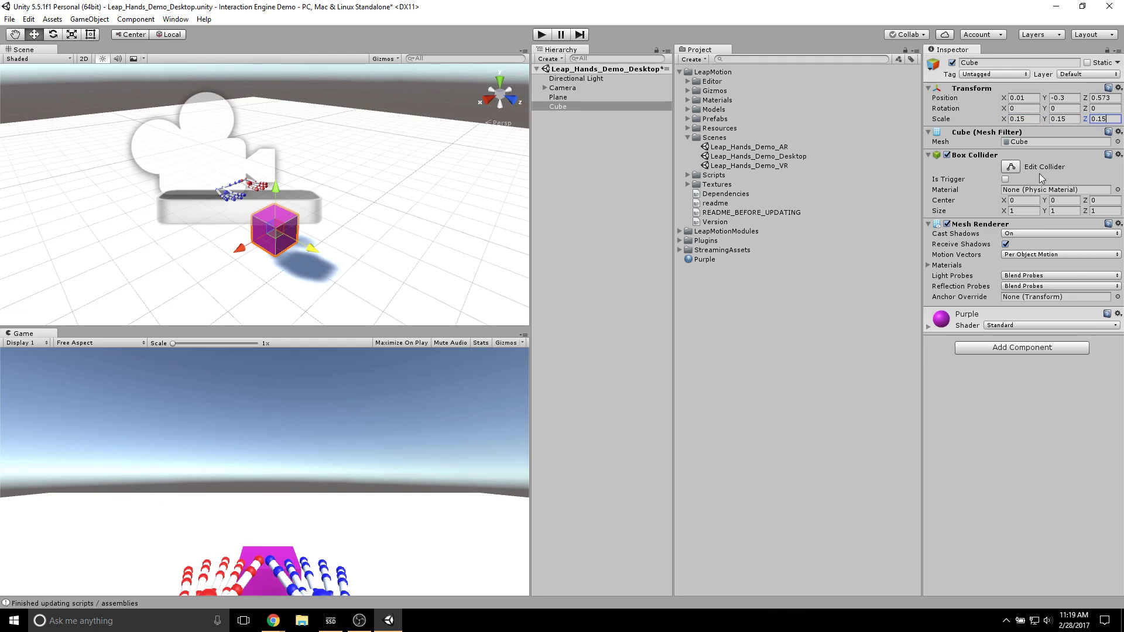
# Add a Sphere and move it toward the camera.
pyautogui.click(89, 19)
pyautogui.moveTo(100, 62)
pyautogui.click(263, 74)
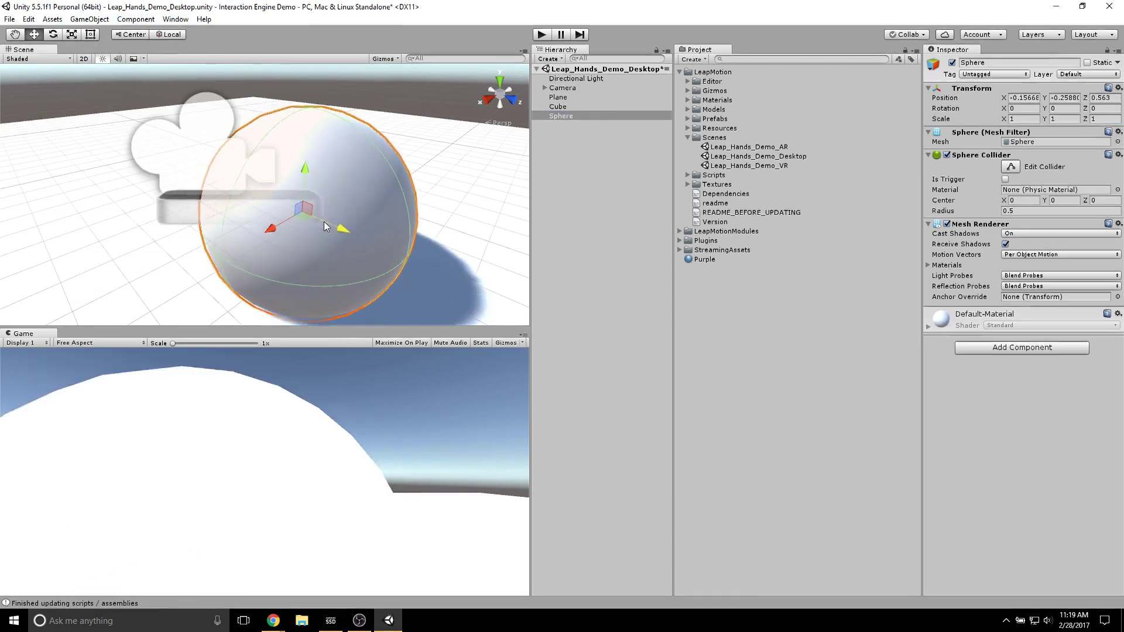
pyautogui.moveTo(324, 221); pyautogui.dragTo(560, 180)
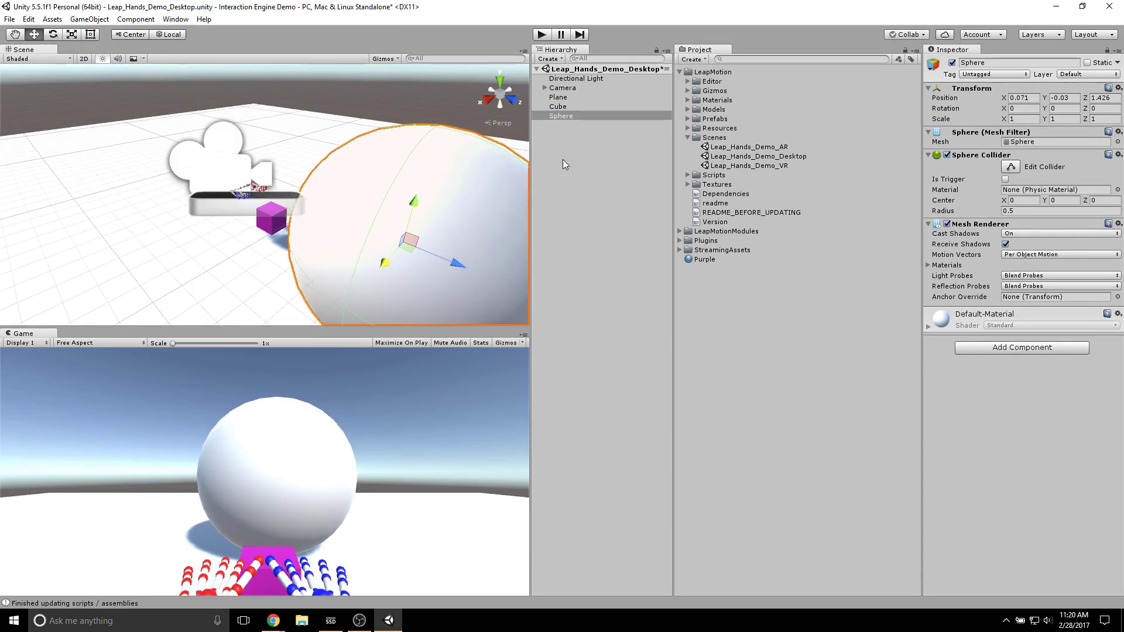
# Give the Cube a Rigidbody and rename it Pickup.
pyautogui.click(558, 106)
pyautogui.click(1012, 348)
pyautogui.press('Return')
pyautogui.press('F2')
pyautogui.write('Pikcup')
pyautogui.press('Return')
# Add a Rigidbody to the Sphere and set its scale to 0.5.
pyautogui.click(561, 115)
pyautogui.hotkey('ctrl', 'shift', 'a')
pyautogui.write('rig')
pyautogui.press('Return')
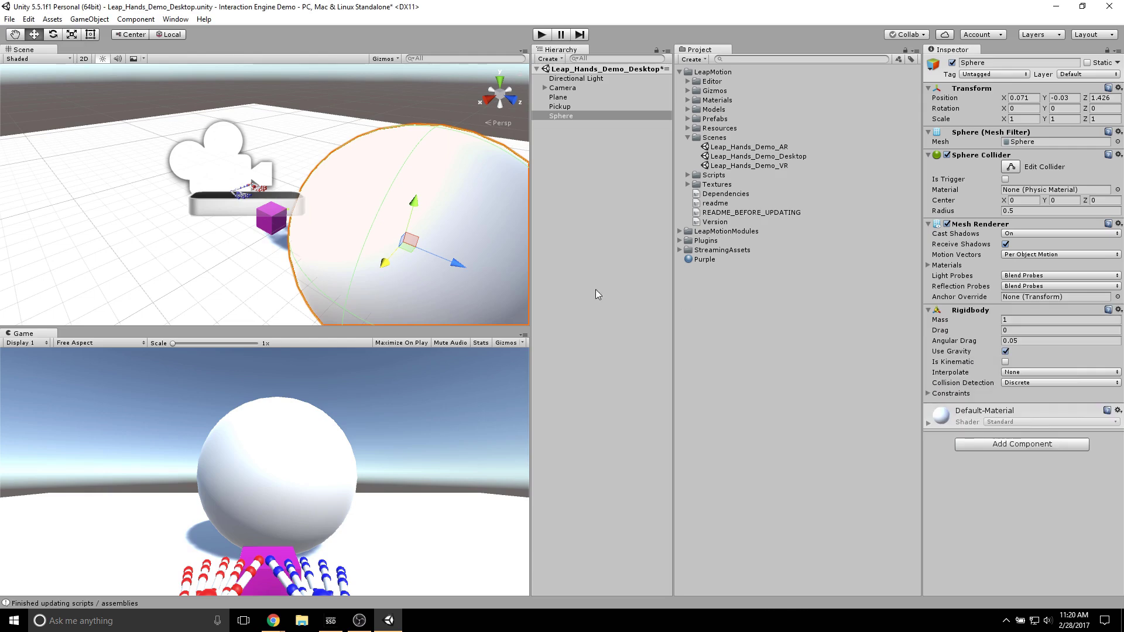
pyautogui.click(1023, 119)
pyautogui.write('0.5')
pyautogui.press('Tab')
pyautogui.write('0.5')
pyautogui.press('Tab')
pyautogui.write('0.5')
pyautogui.press('Return')
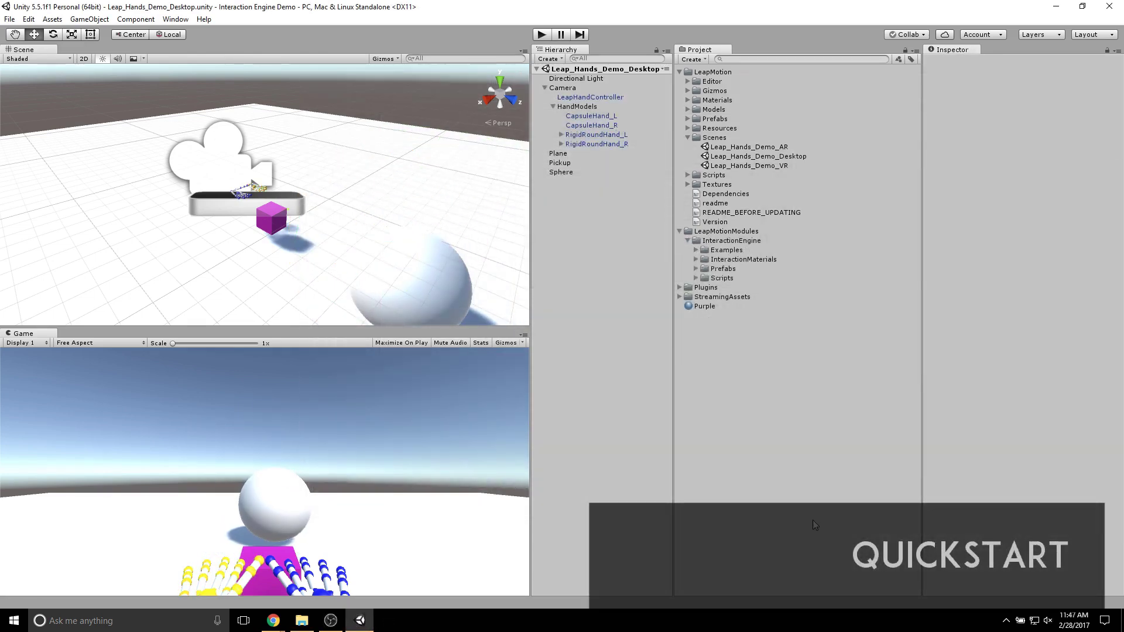
# Add the InteractionManager prefab from the Interaction Engine Prefabs folder to the scene.
pyautogui.click(691, 233)
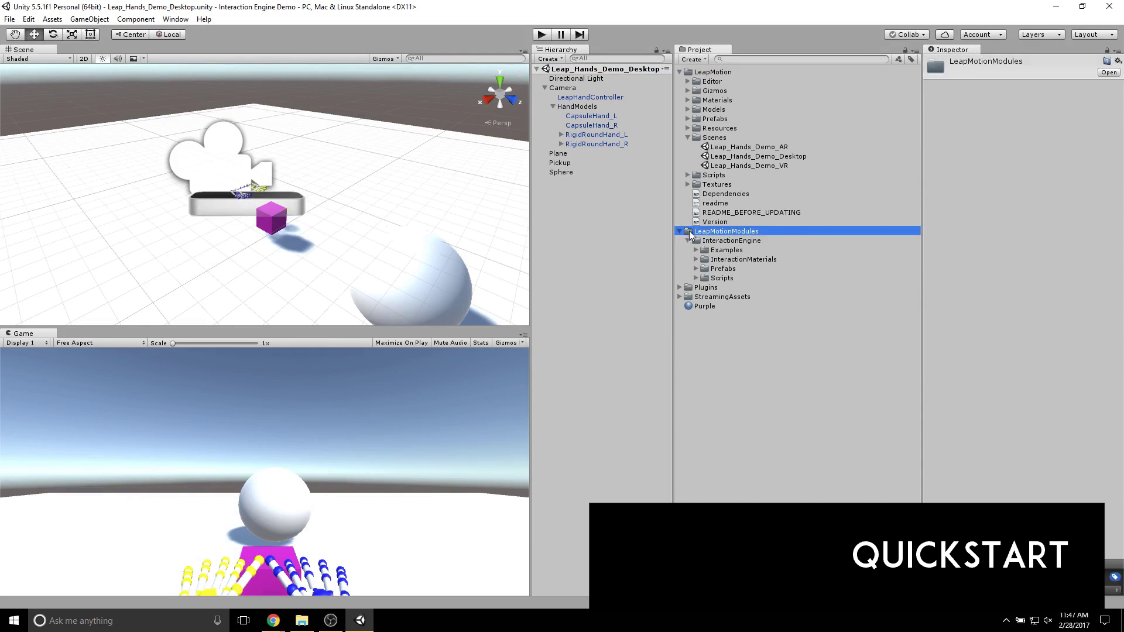
pyautogui.click(695, 269)
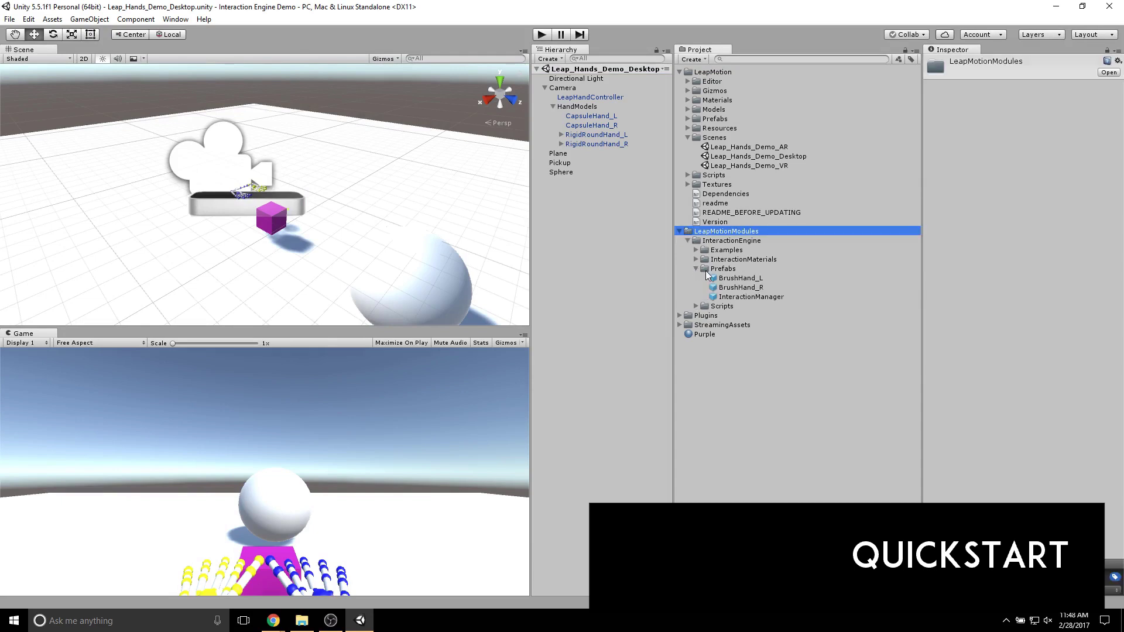
pyautogui.moveTo(747, 297); pyautogui.dragTo(576, 276)
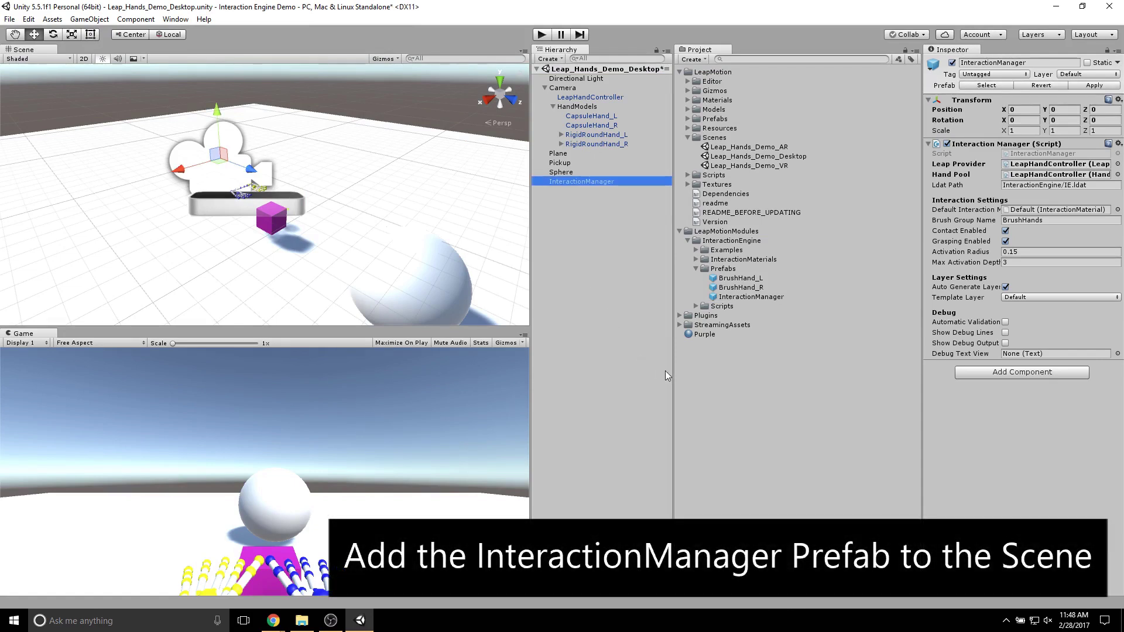
# Delete RigidRoundHand_L and RigidRoundHand_R from the Hierarchy.
pyautogui.click(592, 211)
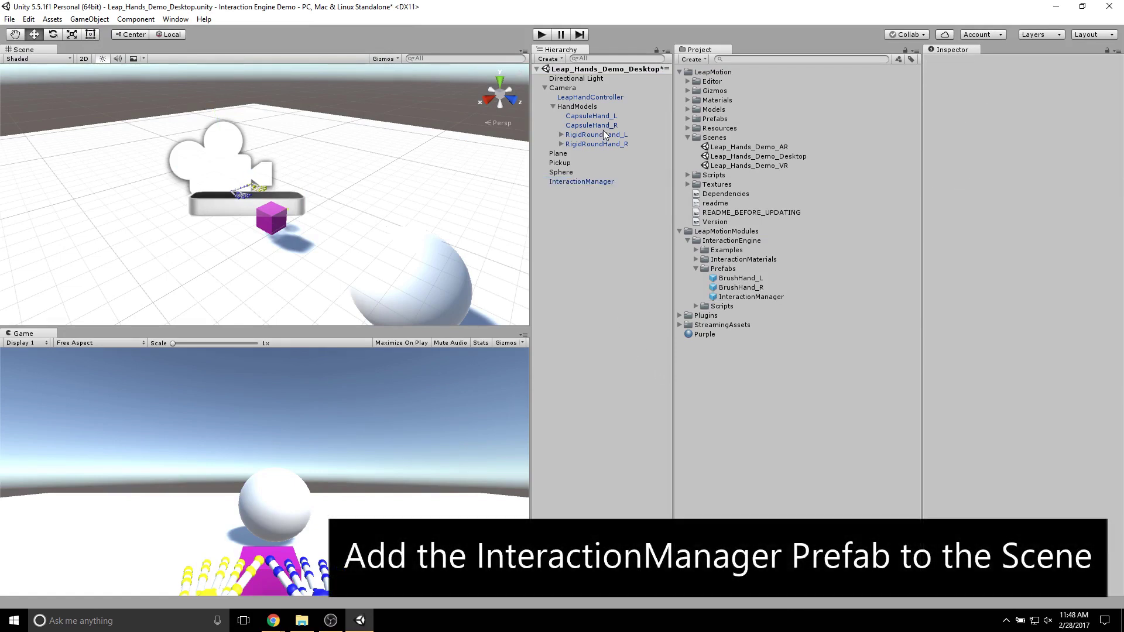
pyautogui.click(604, 135)
pyautogui.keyDown('shift'); pyautogui.click(606, 145); pyautogui.keyUp('shift')
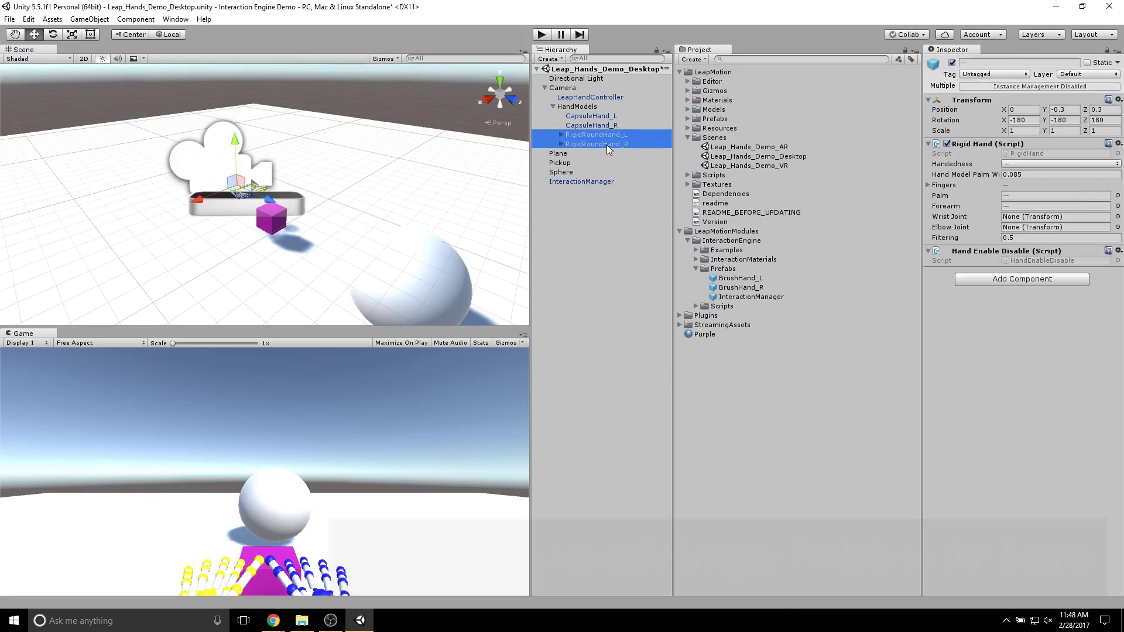
pyautogui.press('Delete')
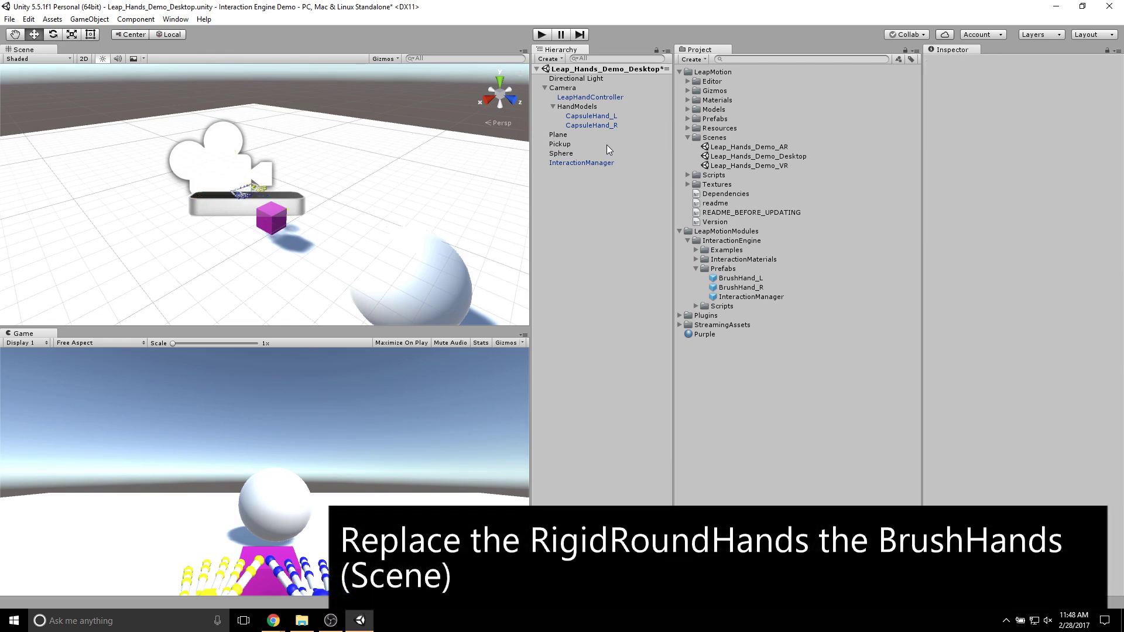
# Place the BrushHand_L and BrushHand_R prefabs under HandModels.
pyautogui.click(764, 279)
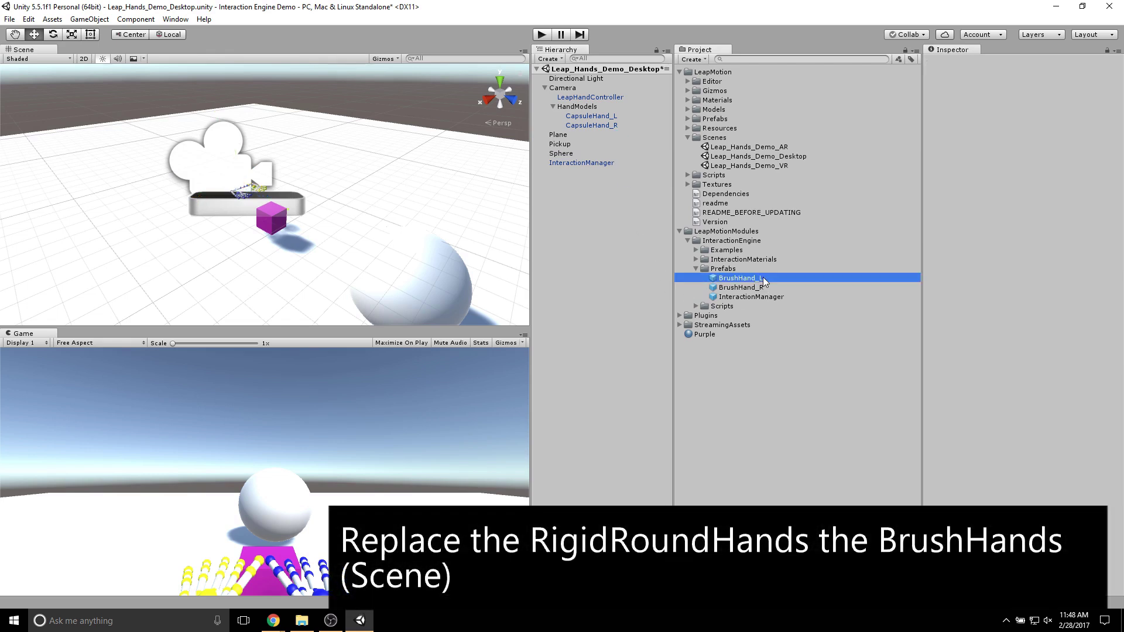
pyautogui.keyDown('shift'); pyautogui.click(760, 287); pyautogui.keyUp('shift')
pyautogui.moveTo(760, 285)
pyautogui.mouseDown()
pyautogui.moveTo(603, 170)
pyautogui.moveTo(581, 136)
pyautogui.mouseUp()
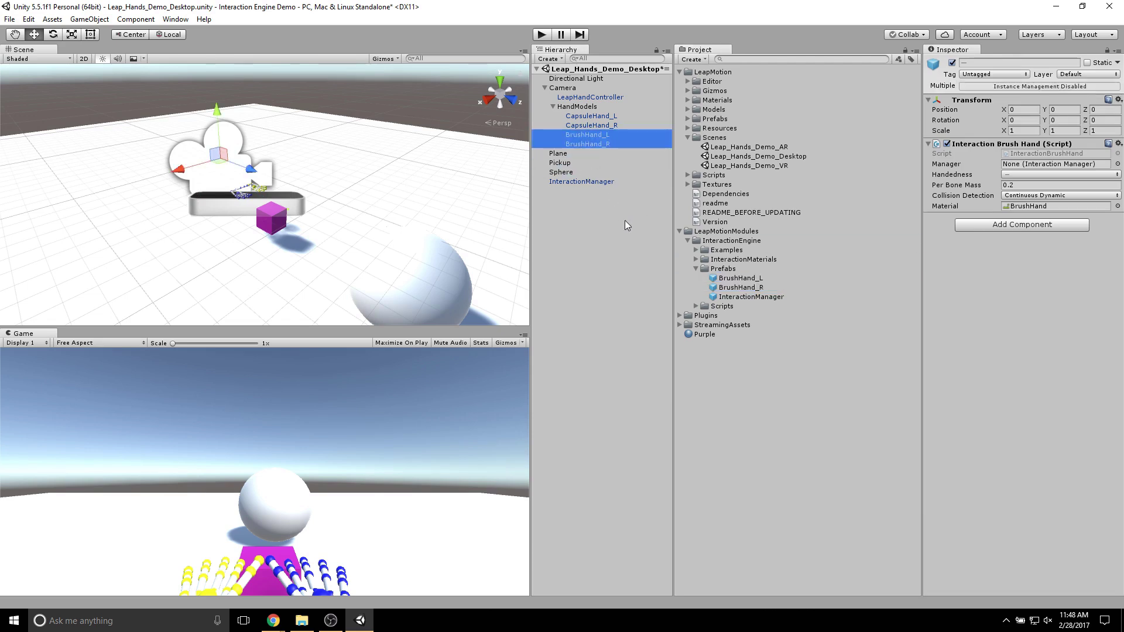
pyautogui.click(589, 108)
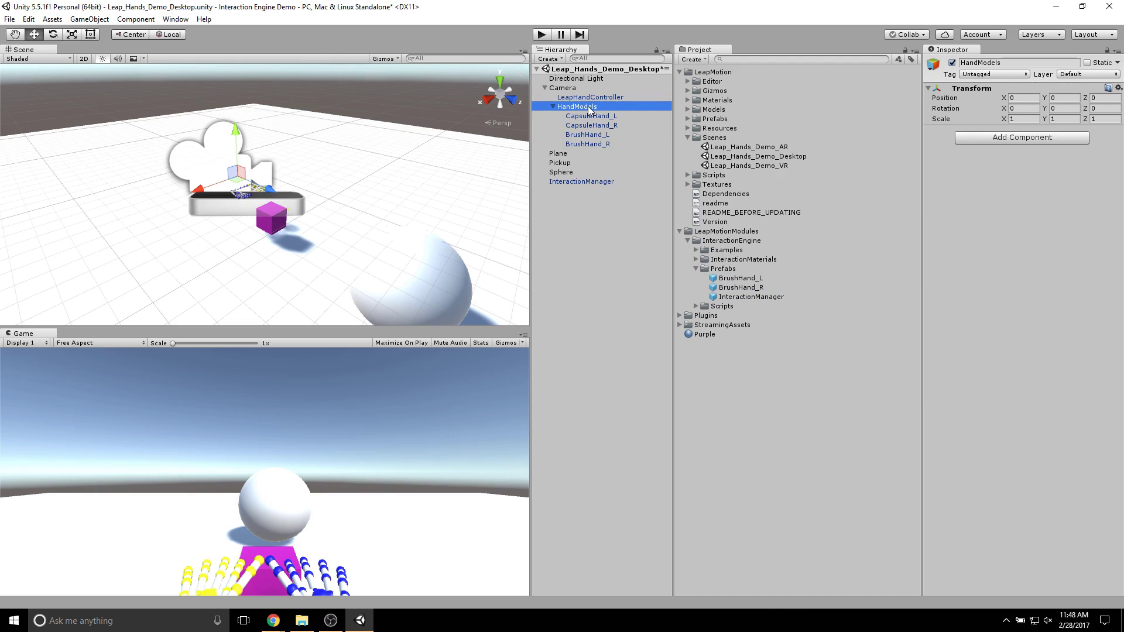
# Rename a LeapHandController Hand Pool model group to Brush_hands.
pyautogui.click(620, 98)
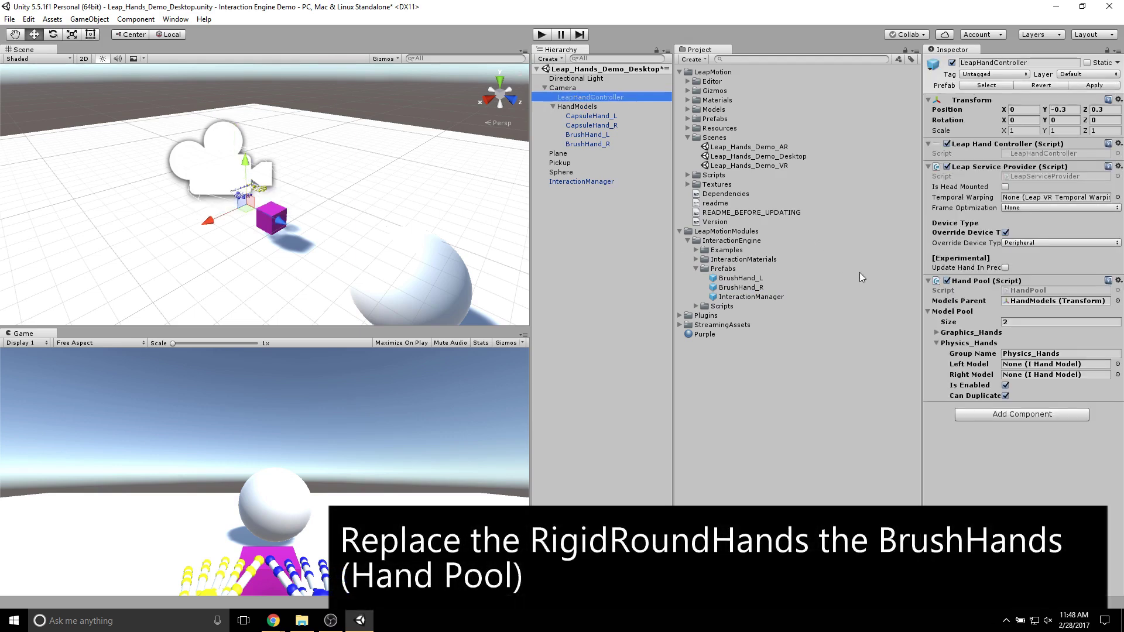
pyautogui.click(936, 344)
pyautogui.click(937, 345)
pyautogui.click(969, 355)
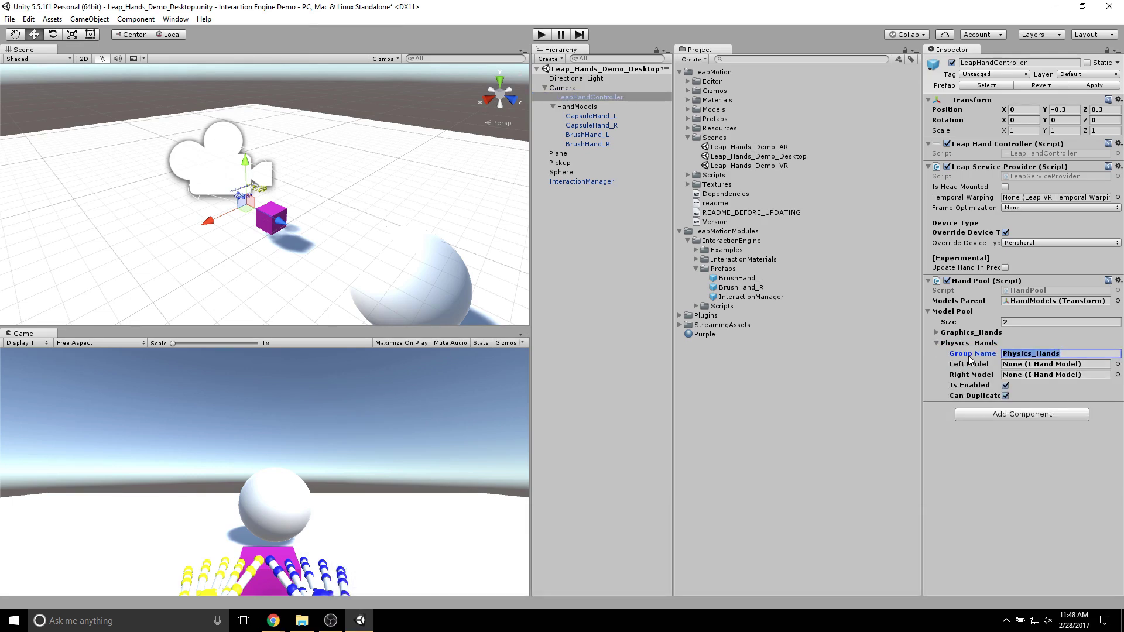
pyautogui.write('Br')
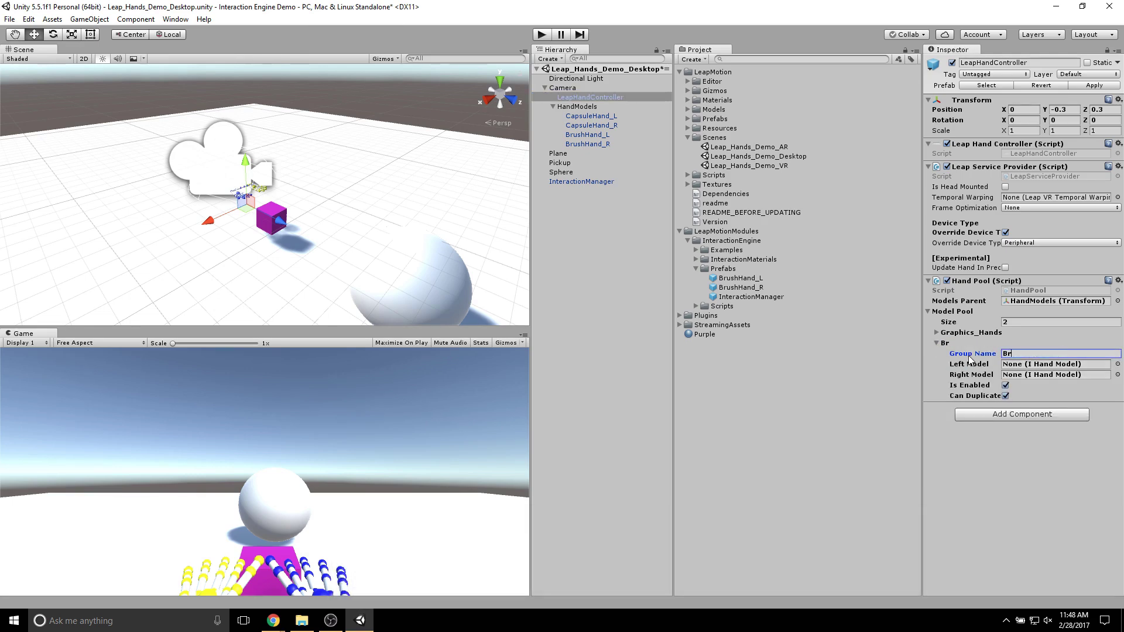
pyautogui.write('ush_hands')
# Set the Brush_hands group's Left Model to BrushHand_L and Right Model to BrushHand_R.
pyautogui.click(1117, 364)
pyautogui.click(378, 175)
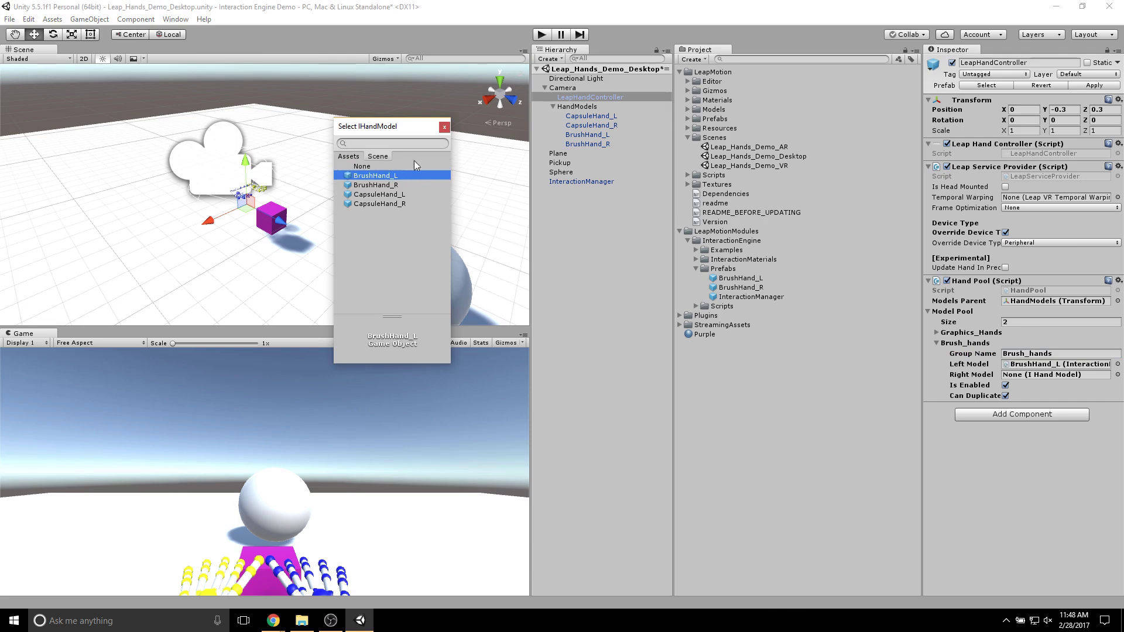
pyautogui.click(444, 127)
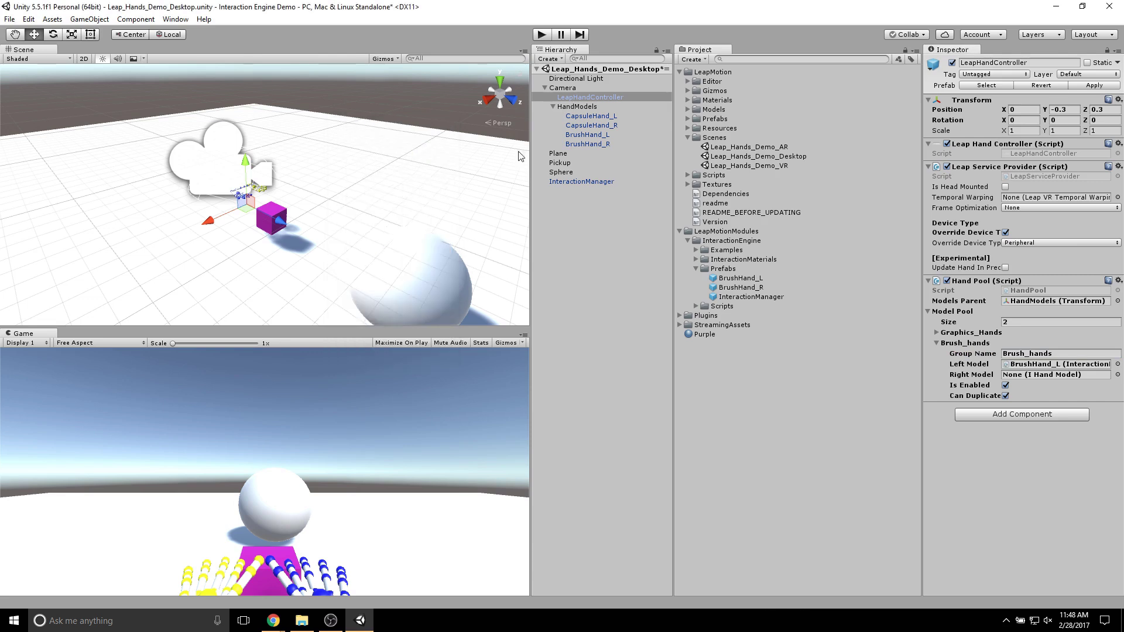
pyautogui.click(1118, 375)
pyautogui.click(391, 186)
pyautogui.click(444, 127)
pyautogui.click(598, 138)
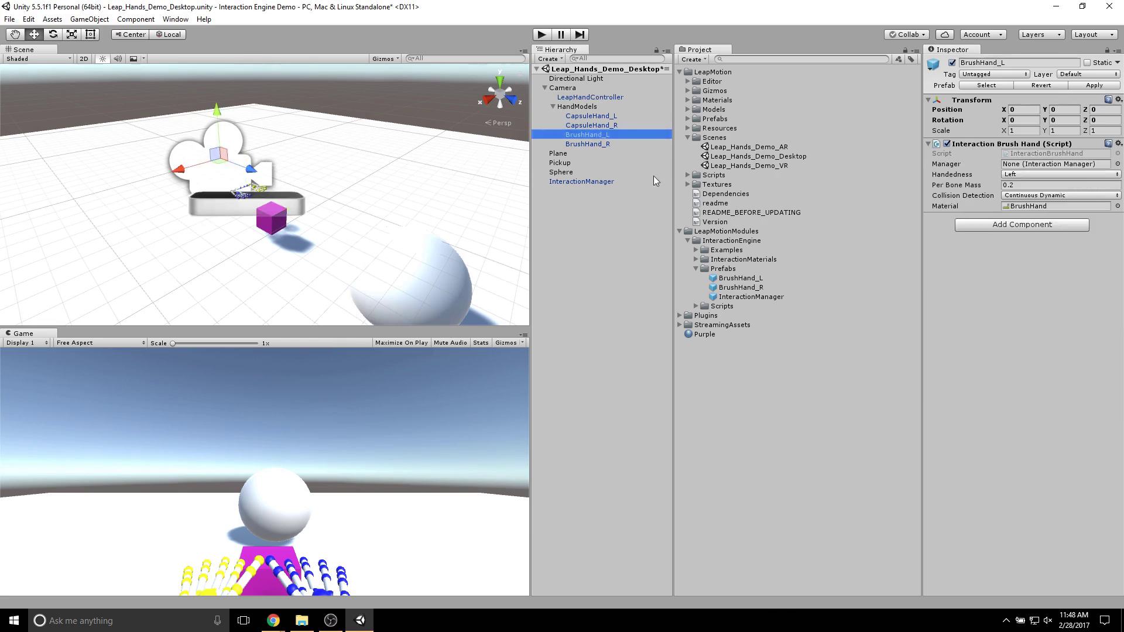
# Assign InteractionManager as the Manager on both BrushHand_L and BrushHand_R.
pyautogui.click(1117, 164)
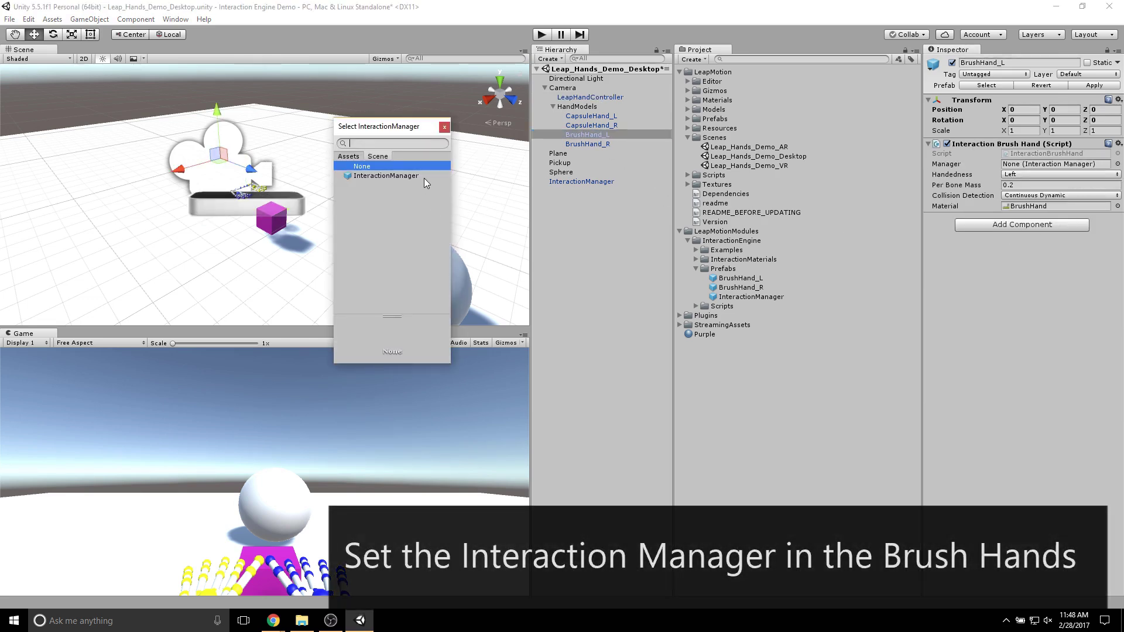
pyautogui.click(404, 173)
pyautogui.click(447, 125)
pyautogui.click(583, 143)
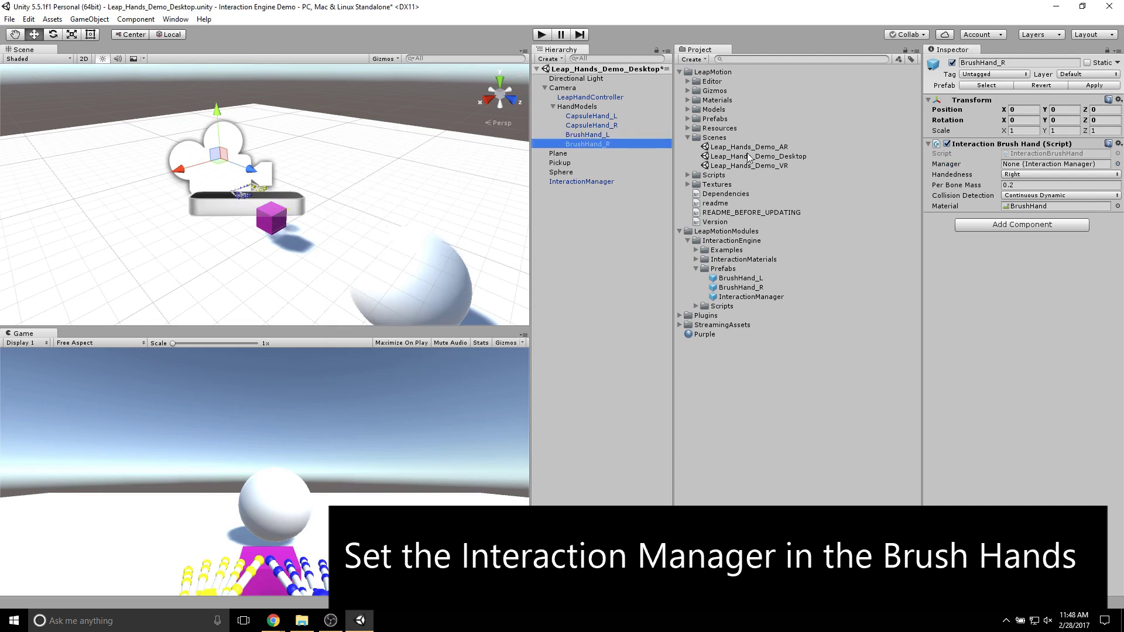
pyautogui.click(1117, 165)
pyautogui.click(405, 172)
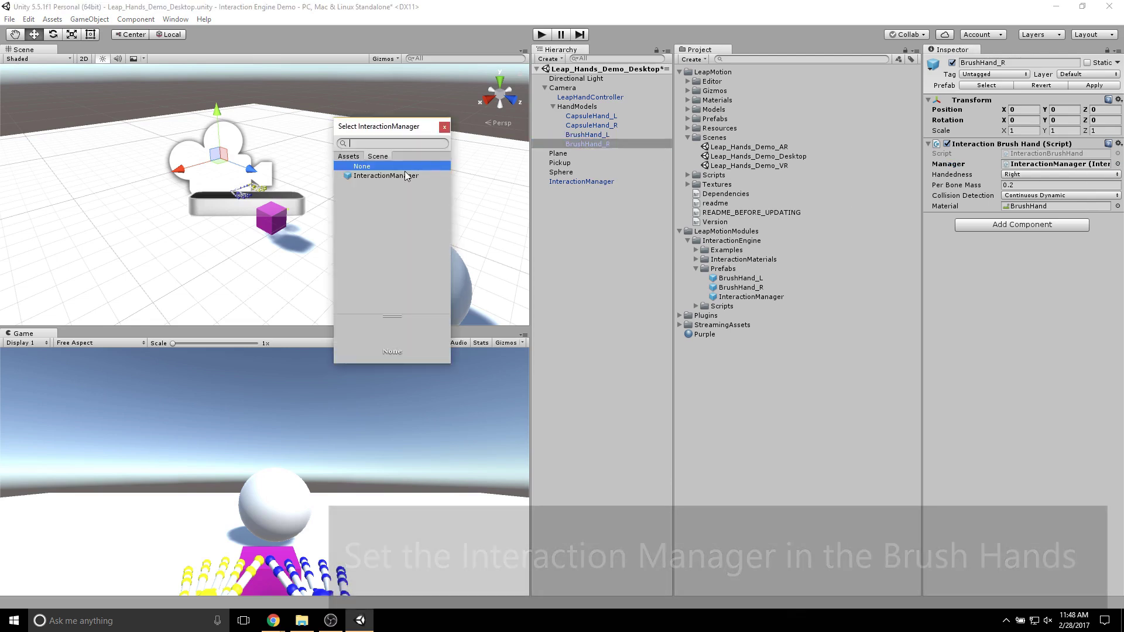
pyautogui.click(448, 126)
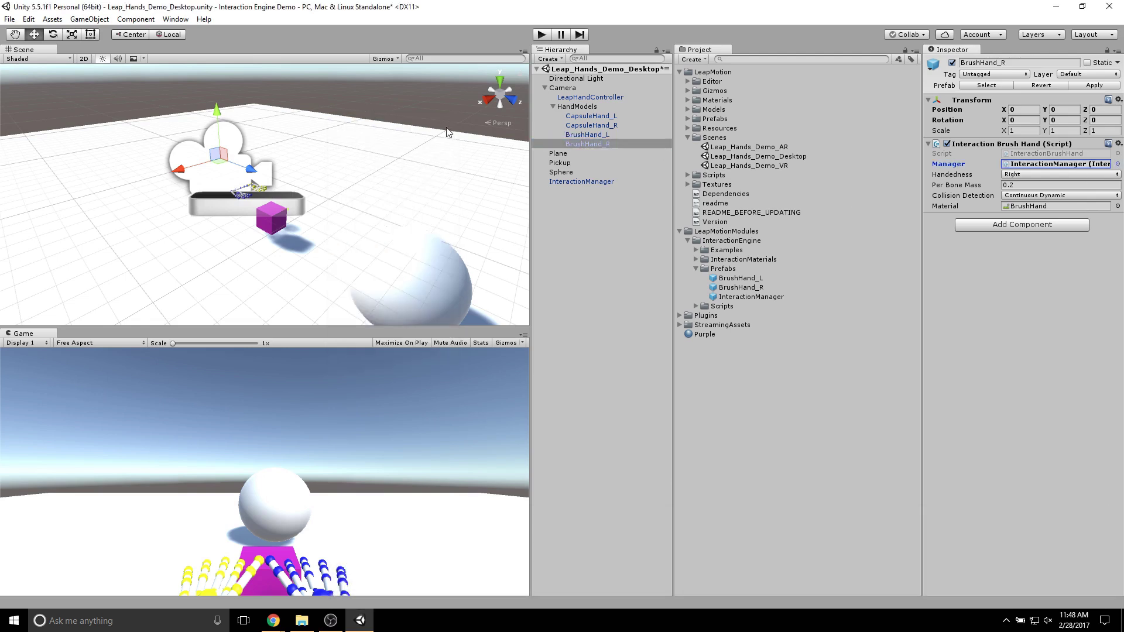
pyautogui.click(563, 163)
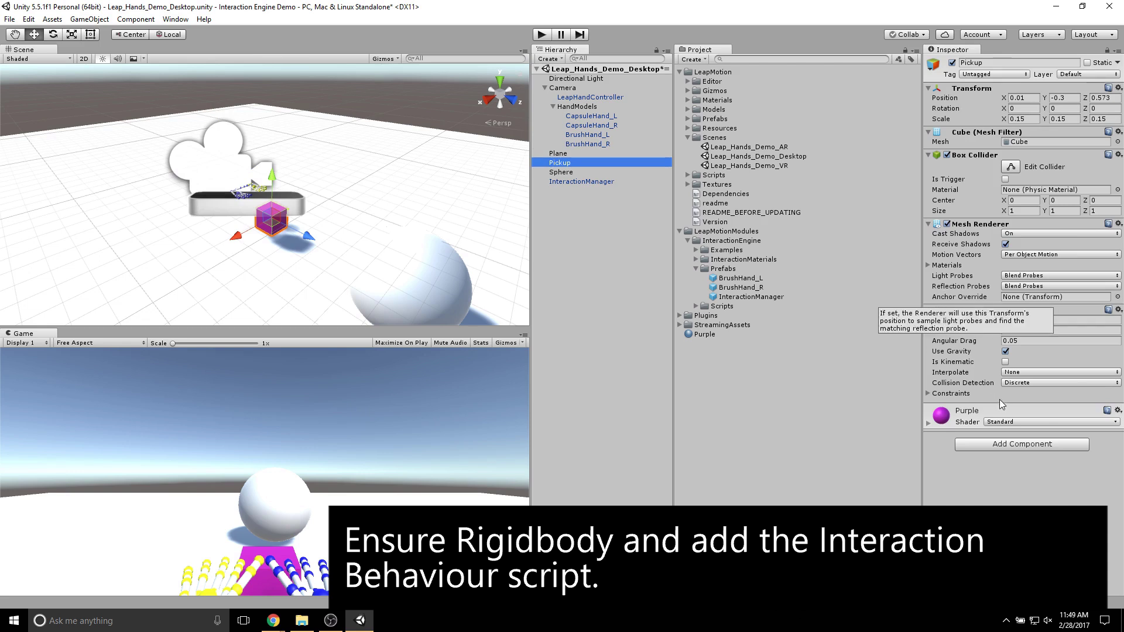
# Add the InteractionBehaviour script to Pickup and Auto-Fix its Rigidbody interpolation.
pyautogui.click(1014, 447)
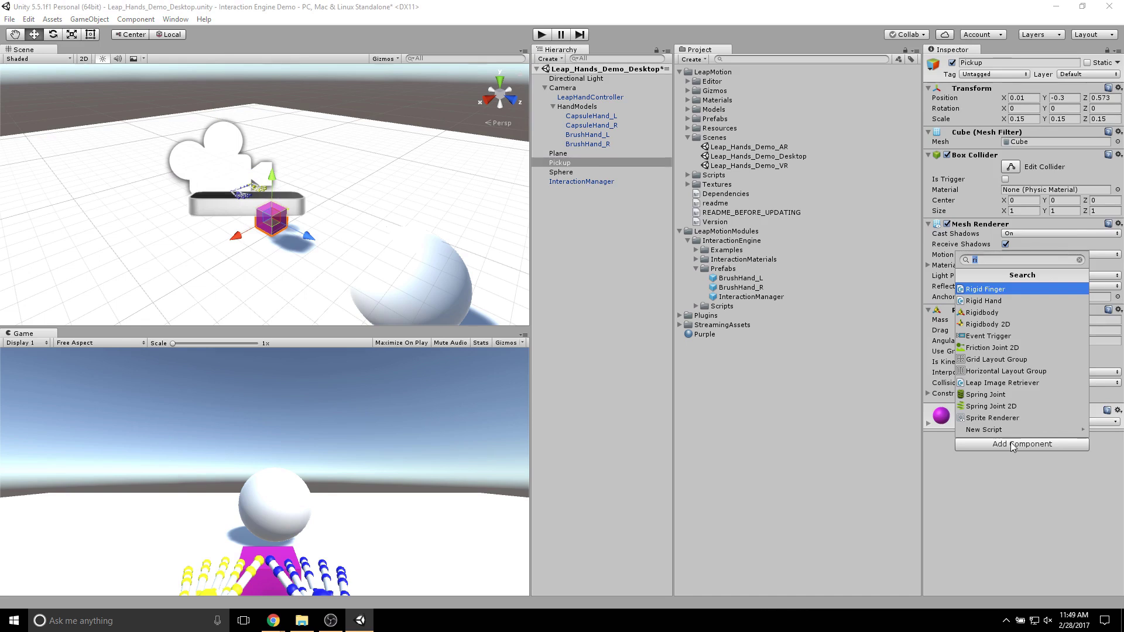
pyautogui.click(694, 305)
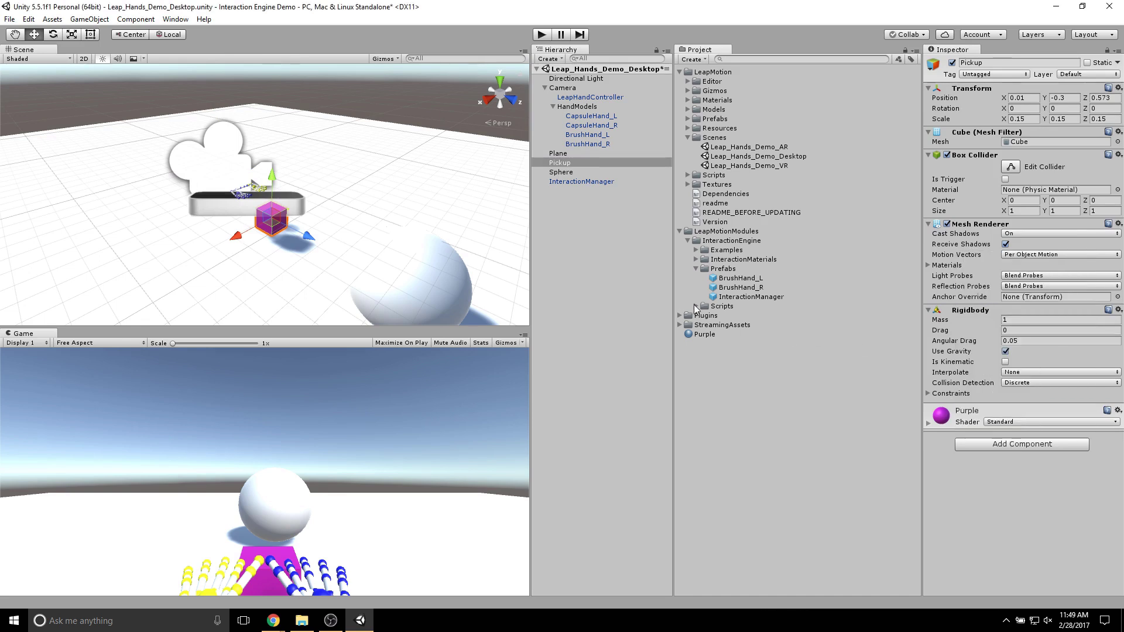
pyautogui.click(697, 307)
pyautogui.moveTo(756, 381); pyautogui.dragTo(987, 479)
pyautogui.click(1104, 454)
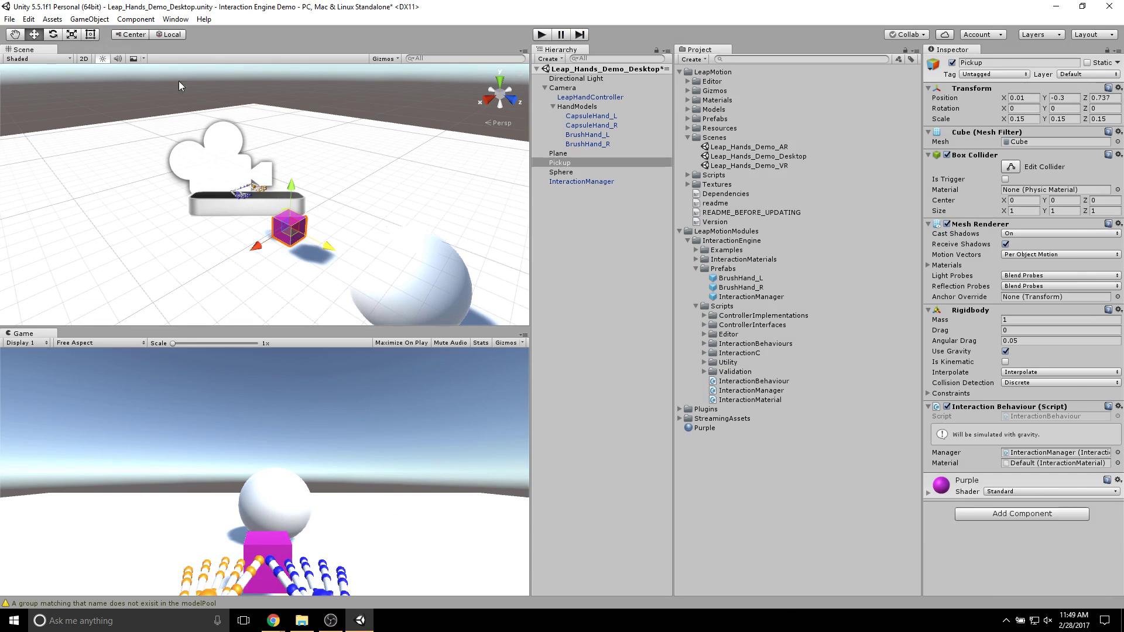
# Run the scene to test grabbing the Pickup cube with the brush hands.
pyautogui.click(188, 126)
pyautogui.click(289, 225)
pyautogui.click(412, 276)
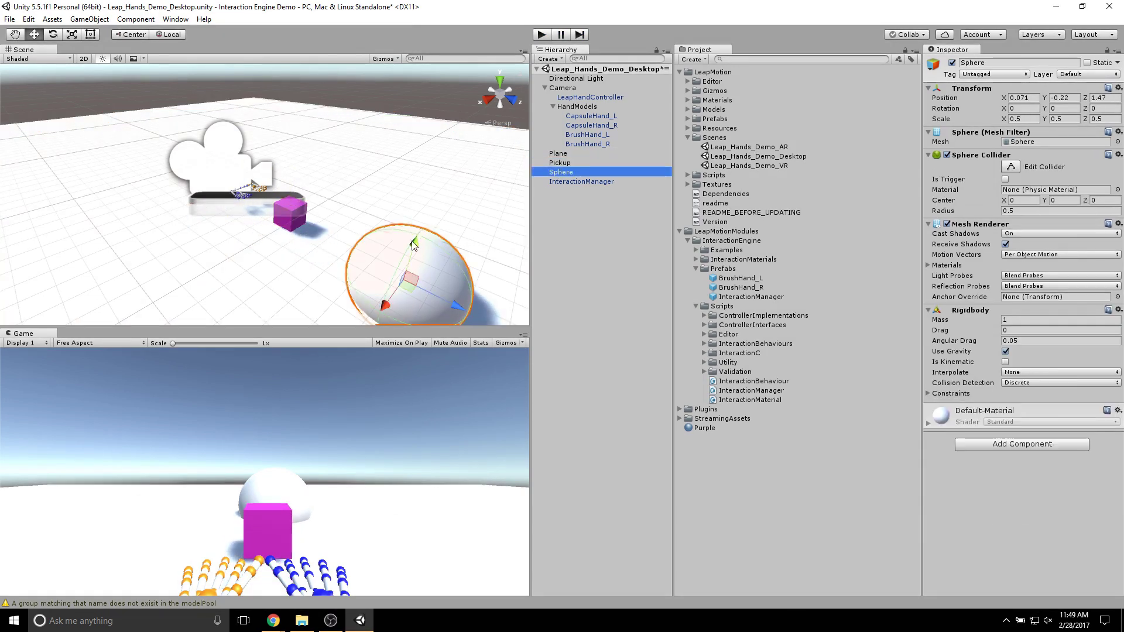
pyautogui.click(542, 34)
pyautogui.click(542, 34)
pyautogui.click(281, 210)
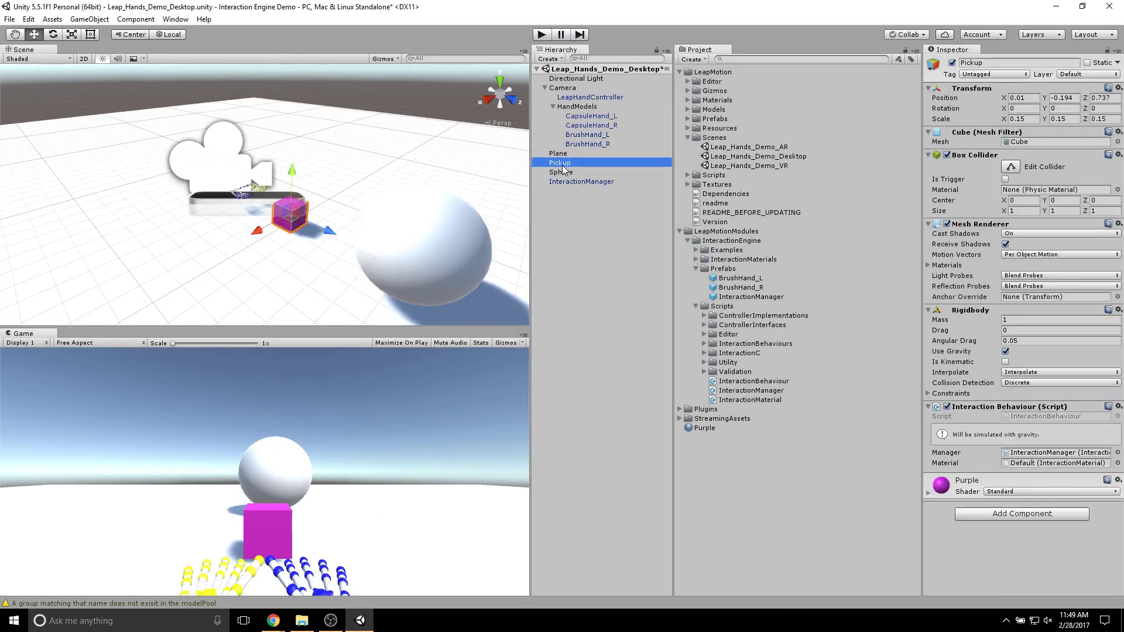
pyautogui.click(542, 35)
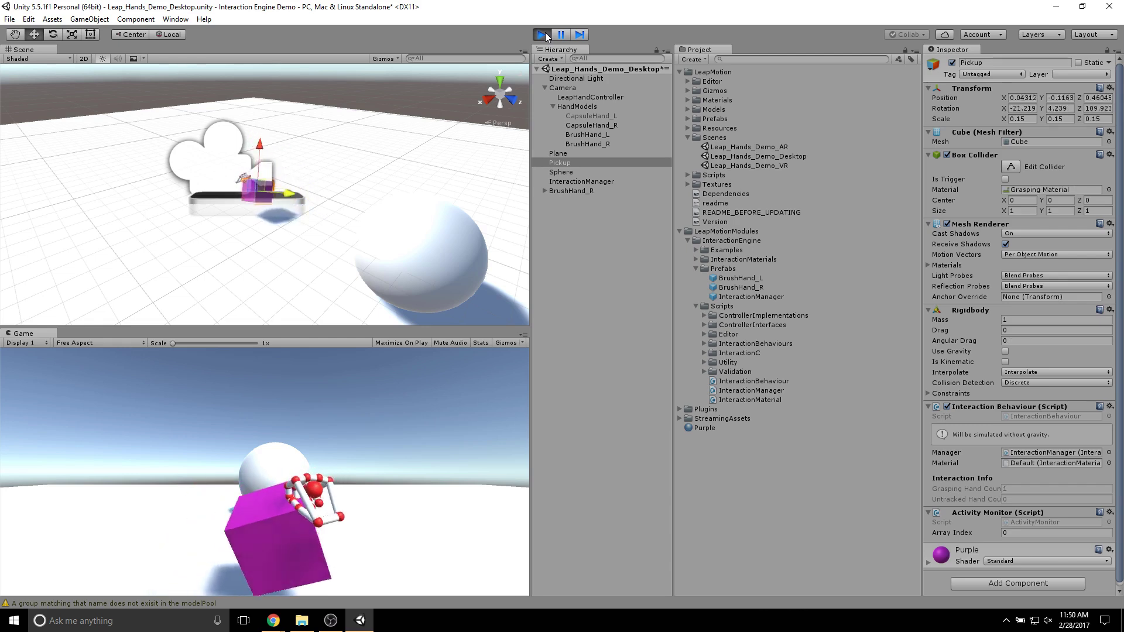
pyautogui.click(544, 34)
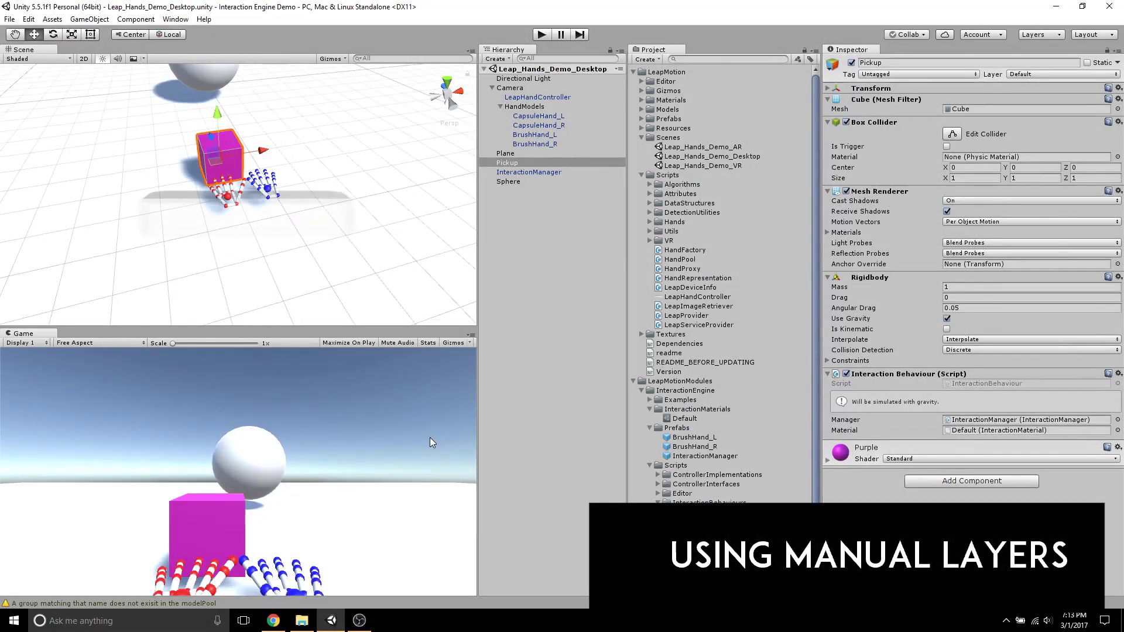
pyautogui.click(519, 163)
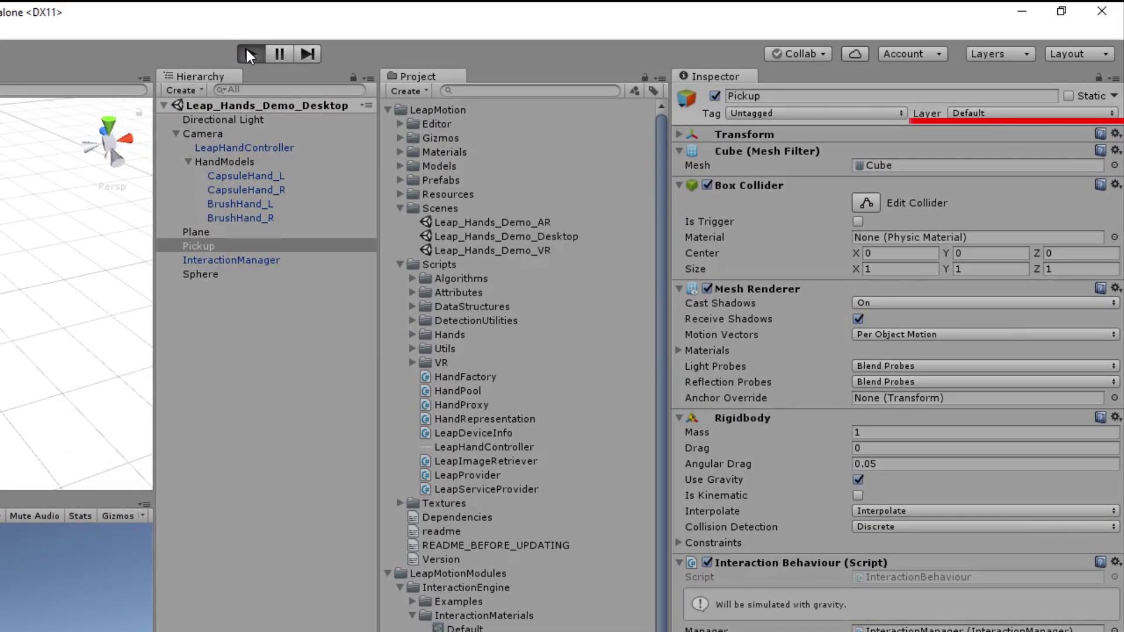
pyautogui.click(246, 52)
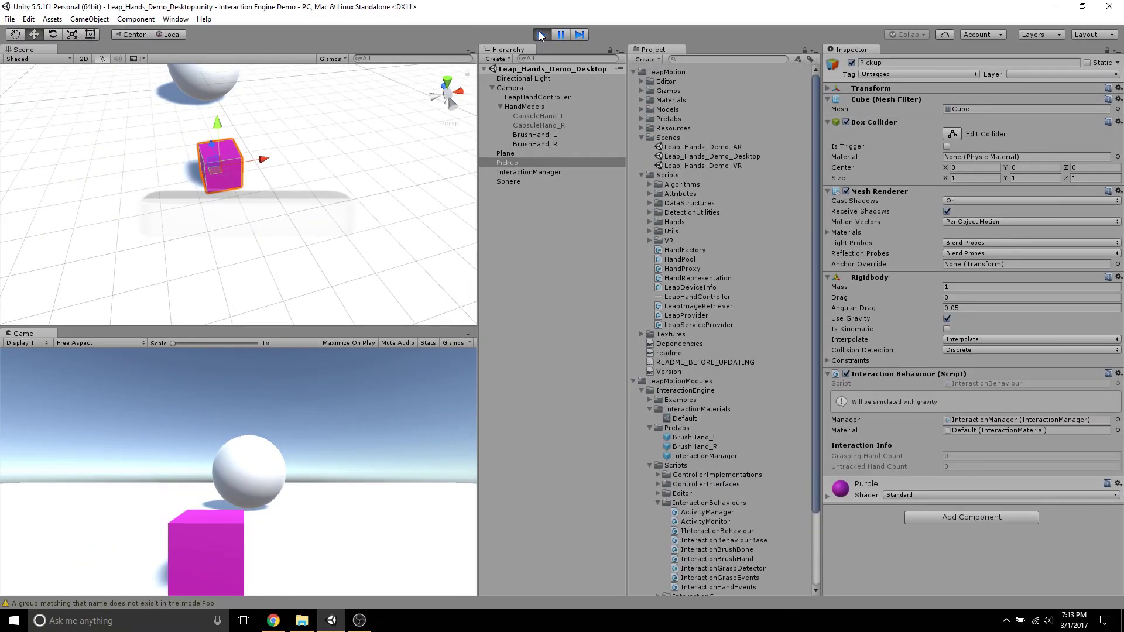
pyautogui.click(540, 36)
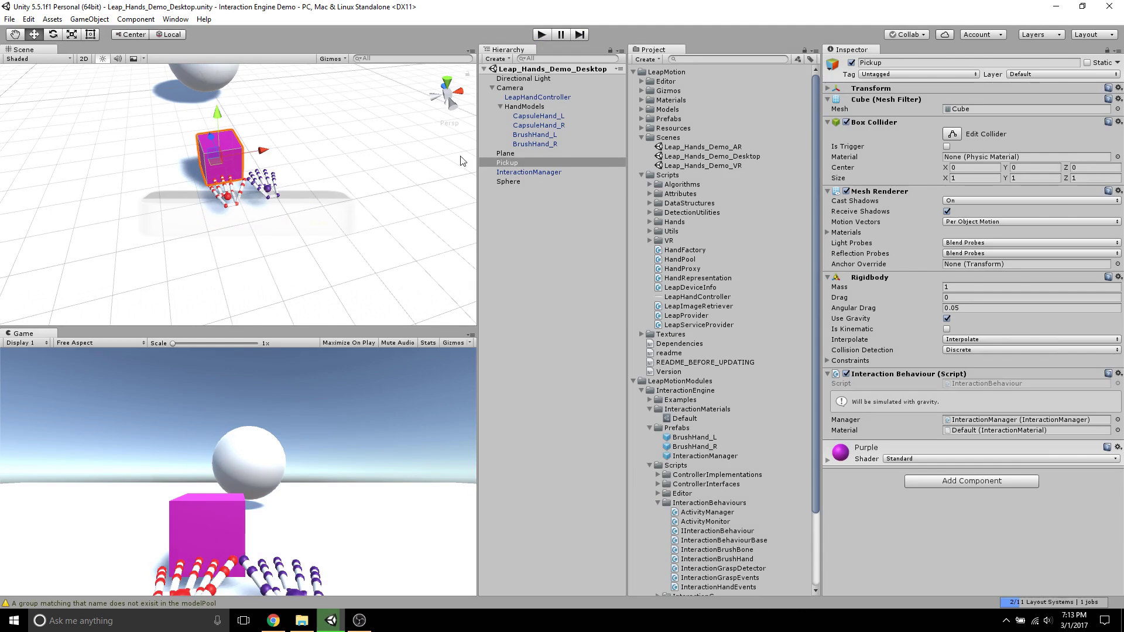
# In Tags and Layers, name user layers 8–10 Interaction, InteractionNoClip and BrushHands.
pyautogui.click(52, 19)
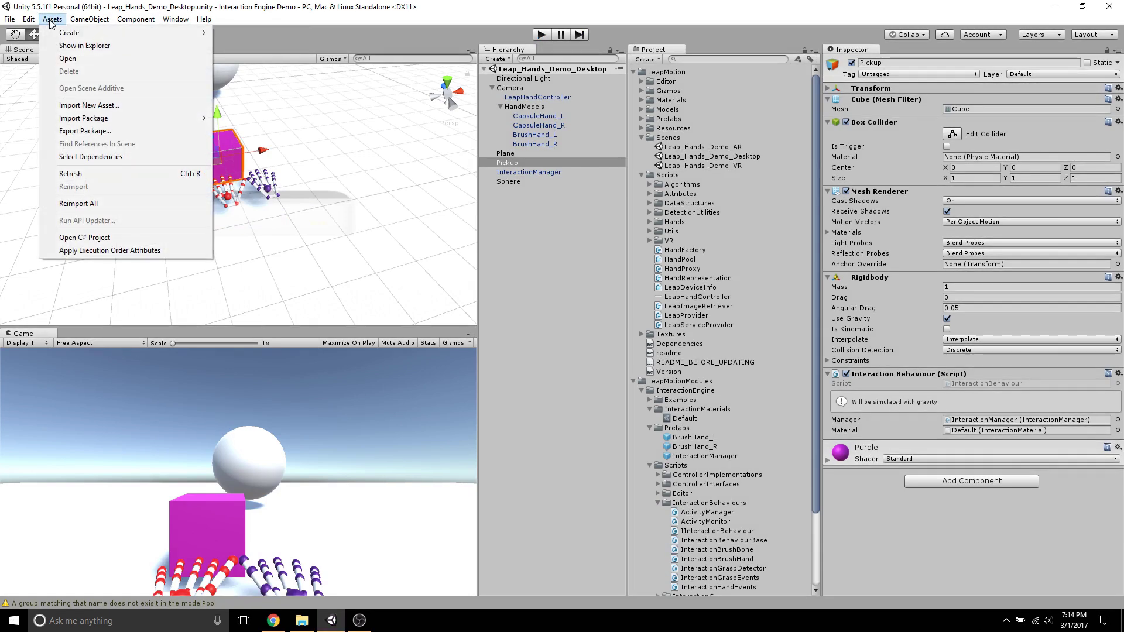
pyautogui.moveTo(28, 19)
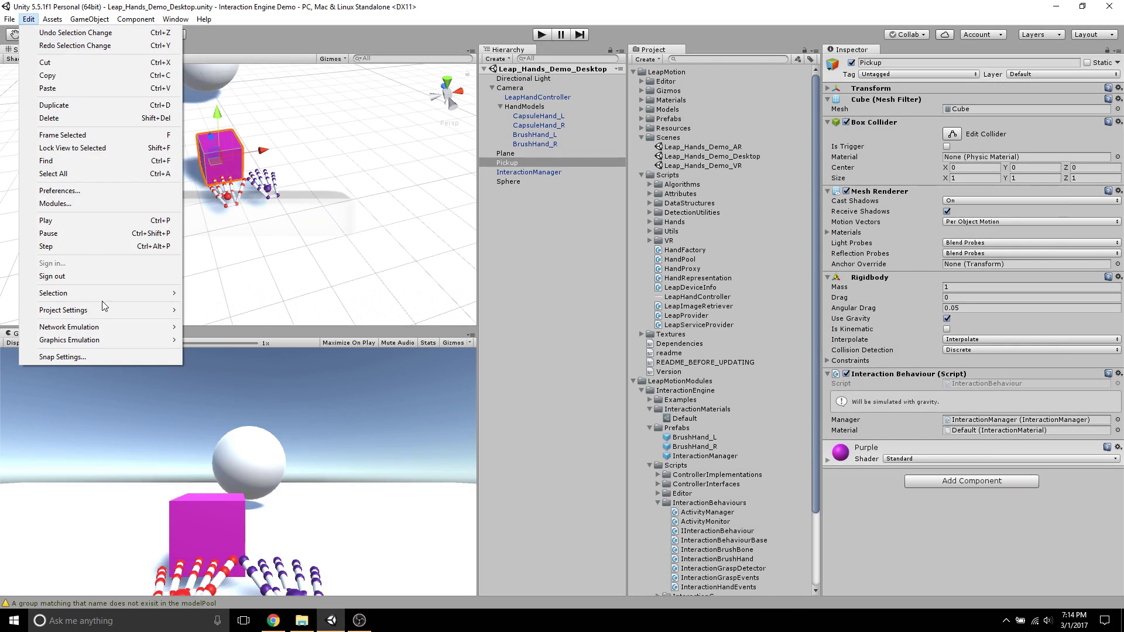
pyautogui.moveTo(105, 310)
pyautogui.click(222, 322)
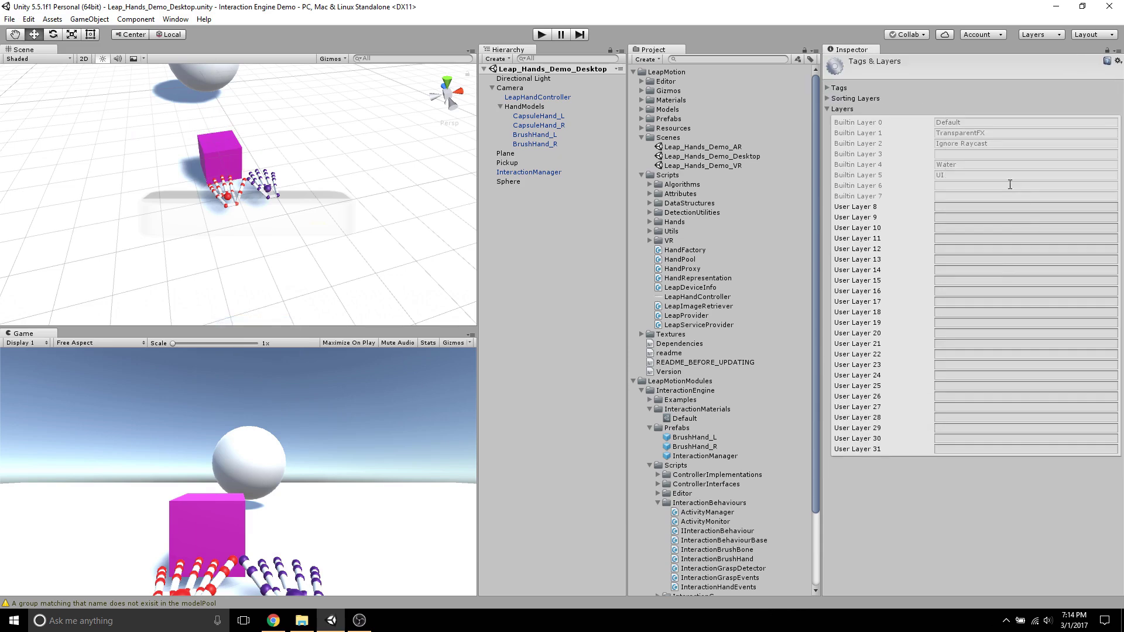
pyautogui.click(950, 206)
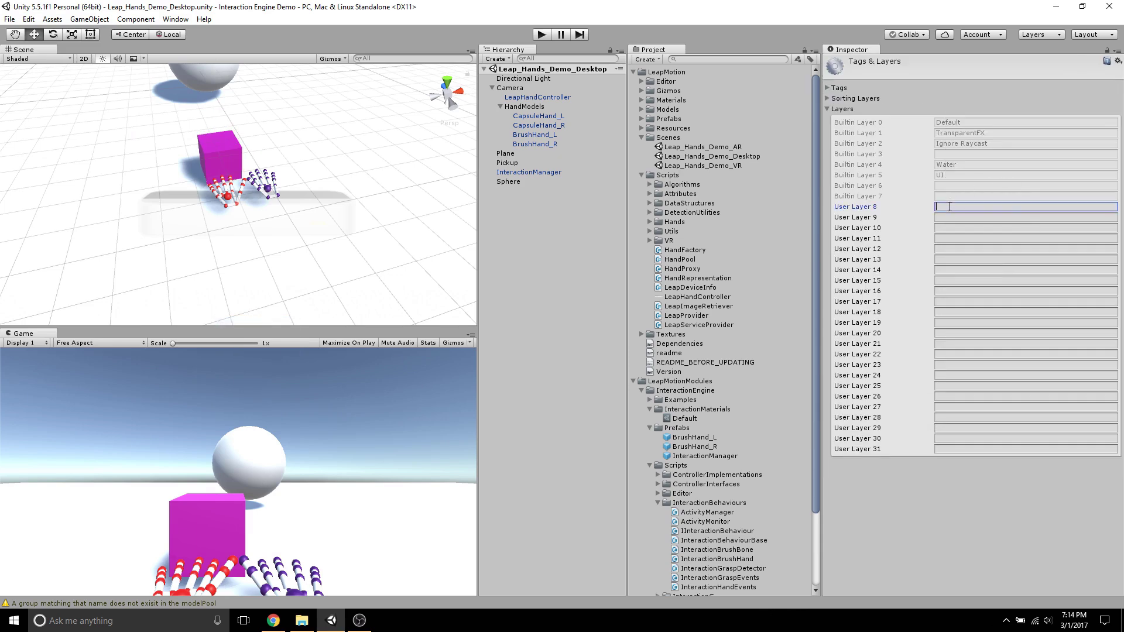
pyautogui.write('Interaction')
pyautogui.press('Tab')
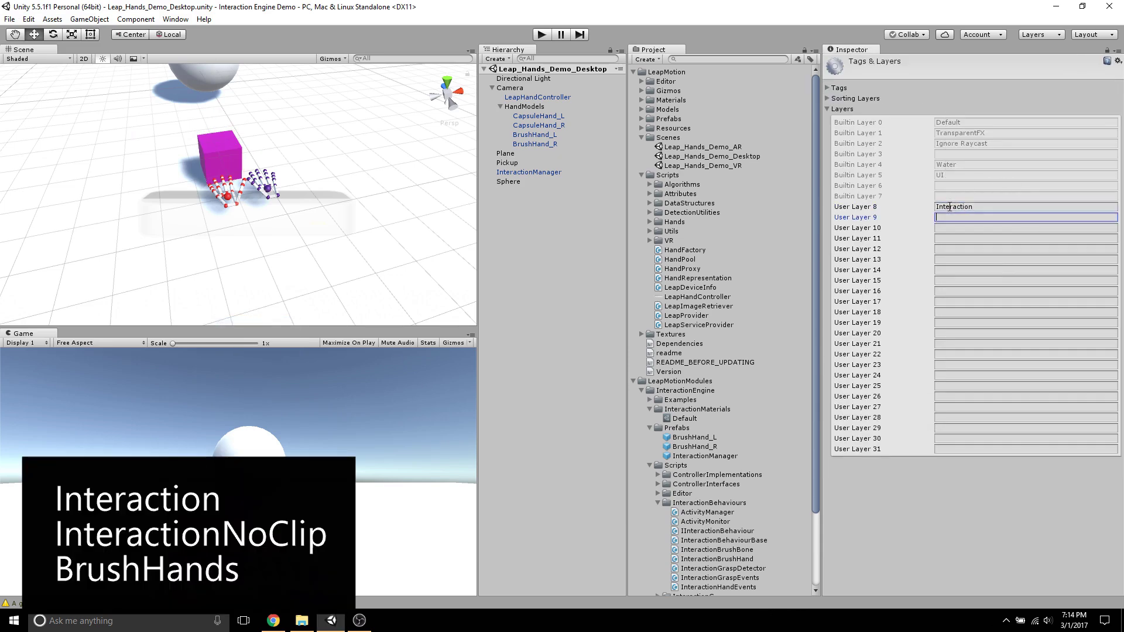
pyautogui.write('InteractionNoClip')
pyautogui.press('Tab')
pyautogui.write('Brush')
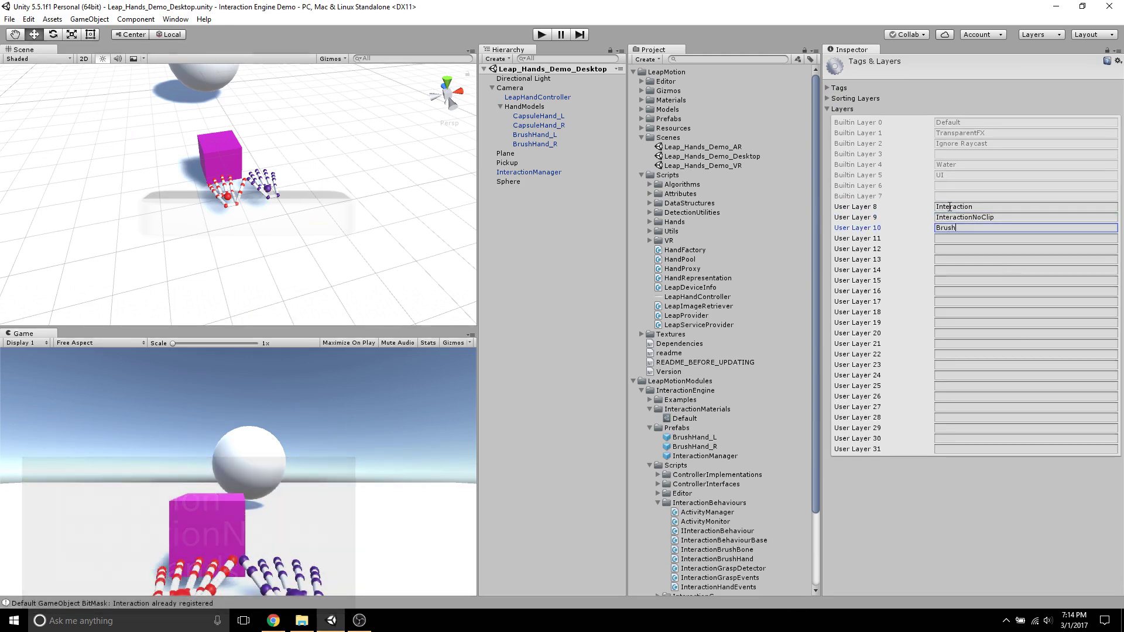
pyautogui.write('Hands')
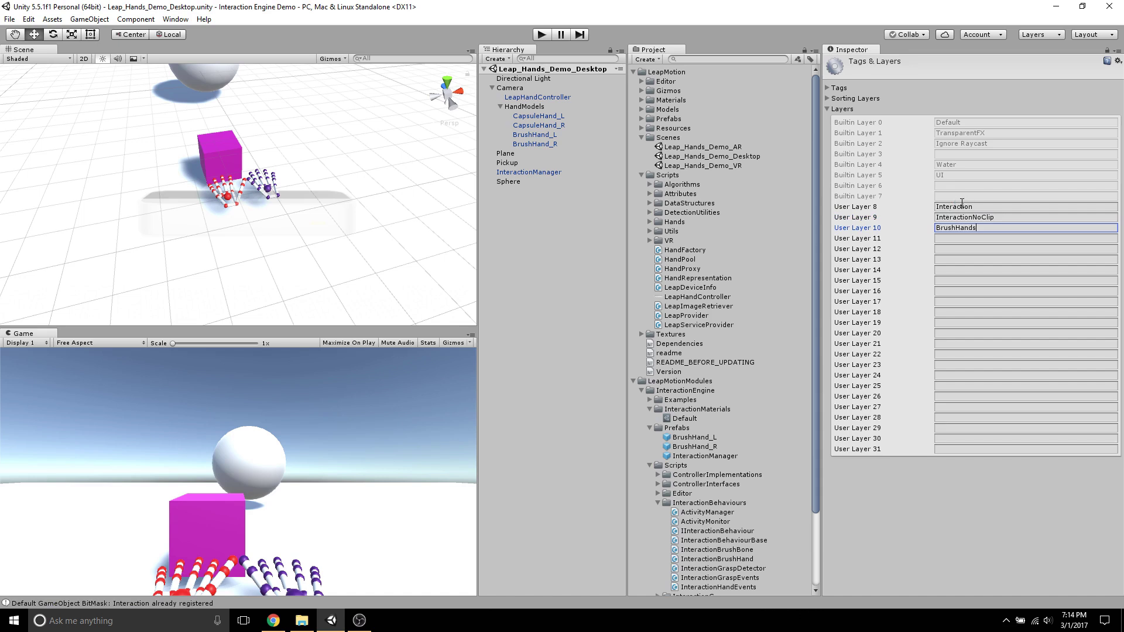
pyautogui.click(519, 171)
# Disable Auto Generate Layers, assign Interaction, InteractionNoClip and BrushHands layers, then test-run the scene.
pyautogui.click(947, 255)
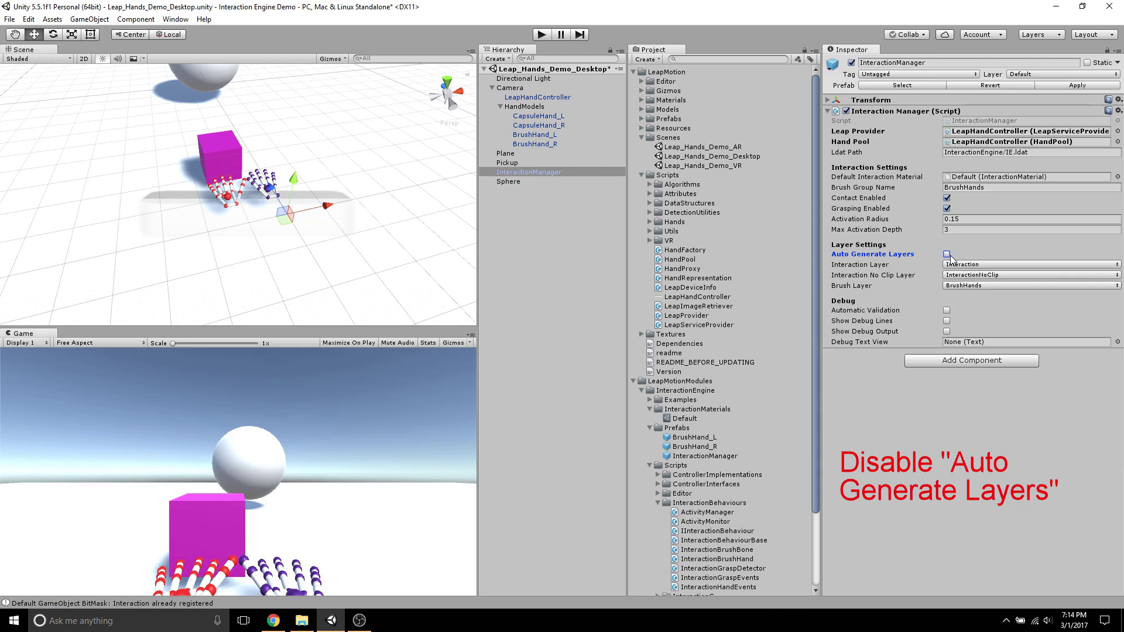
pyautogui.click(958, 265)
pyautogui.click(962, 341)
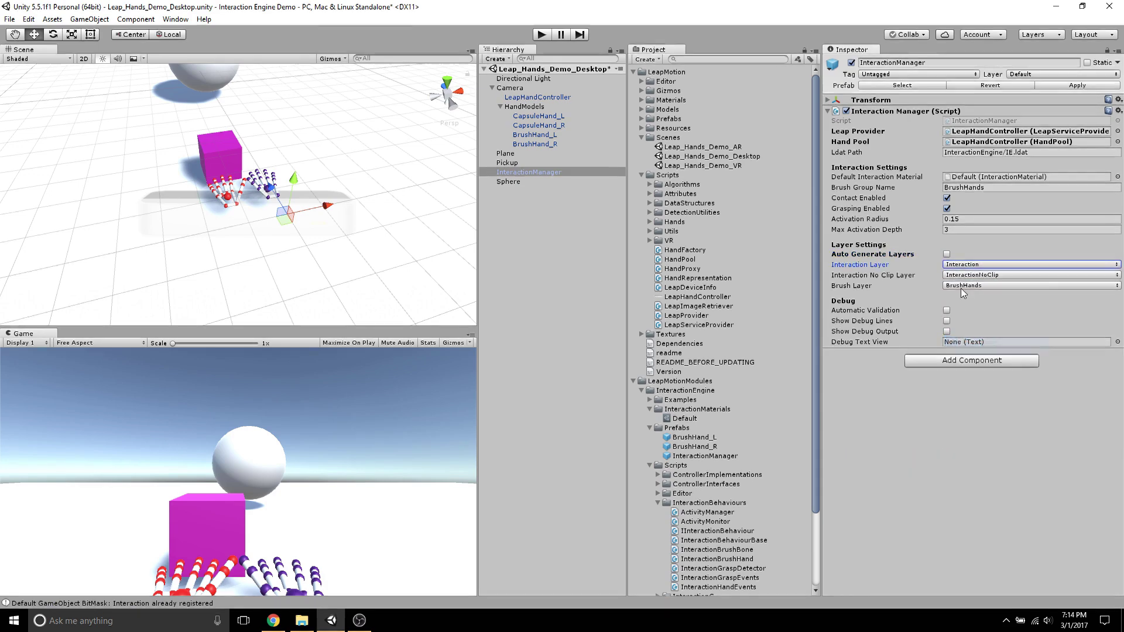
pyautogui.click(995, 275)
pyautogui.click(990, 365)
pyautogui.click(975, 286)
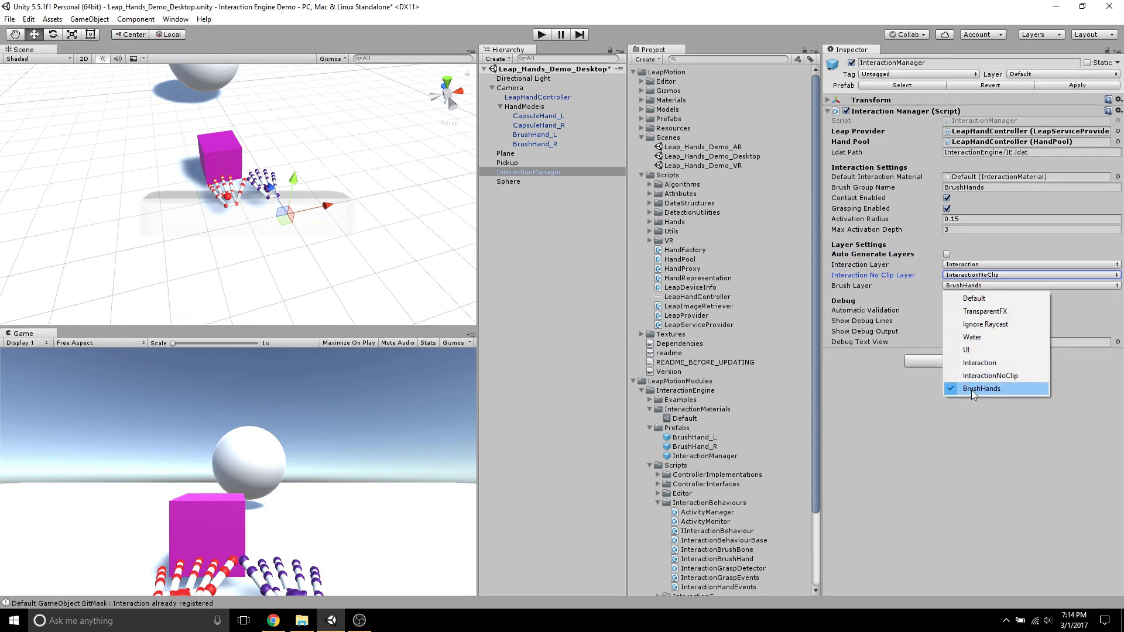
pyautogui.click(971, 390)
pyautogui.click(542, 35)
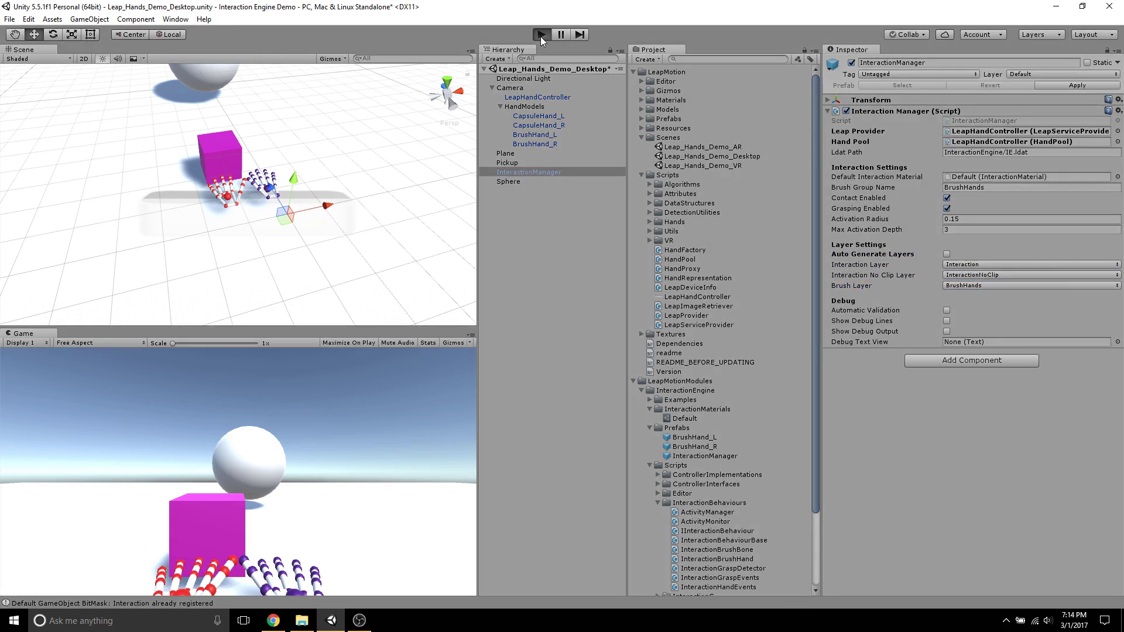
pyautogui.click(508, 163)
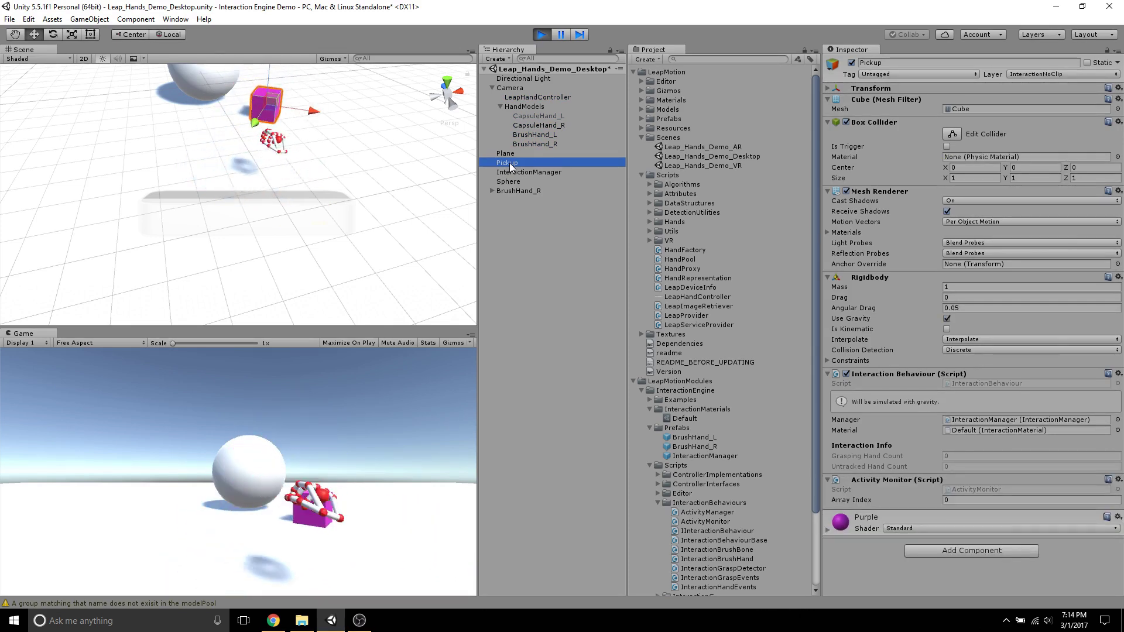
pyautogui.click(542, 34)
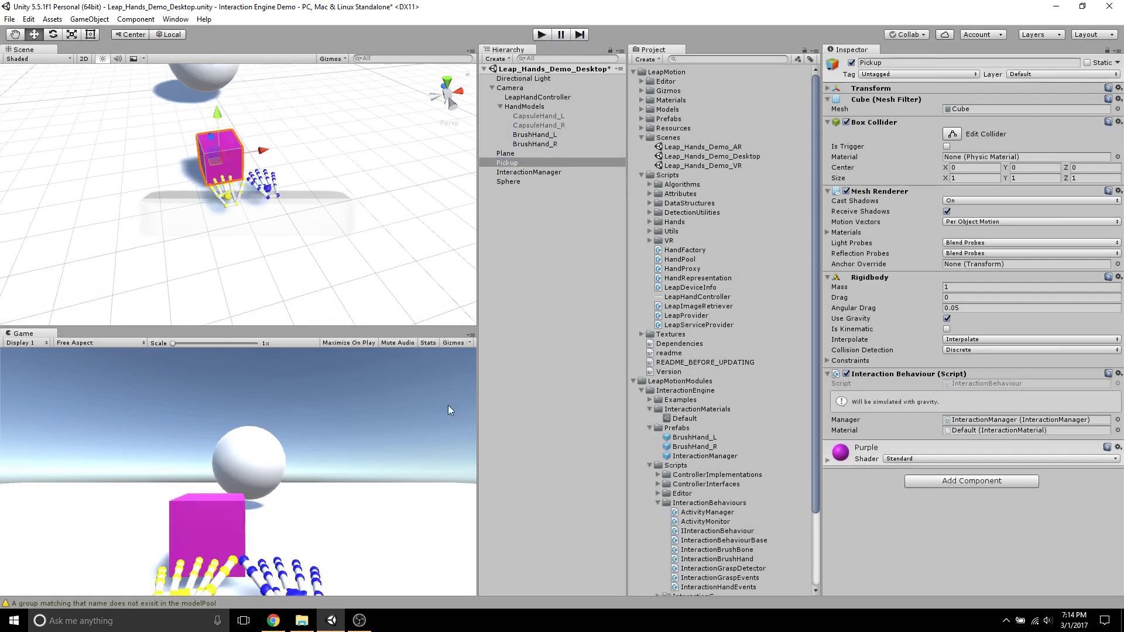